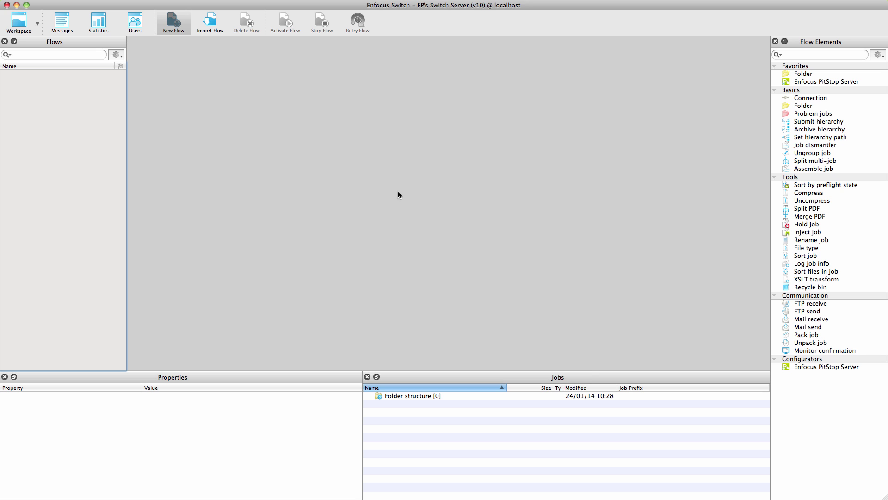
# Step: Create a new flow named Preflight
pyautogui.click(456, 354)
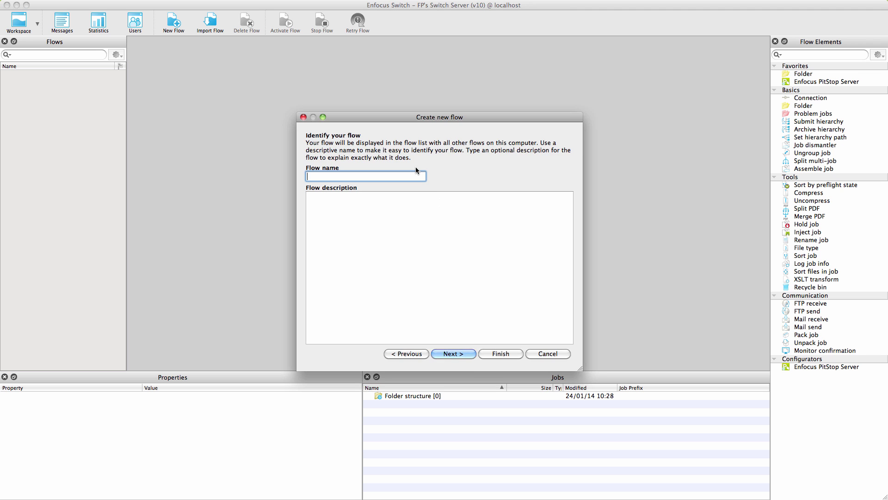
pyautogui.write('Preflight')
pyautogui.press('Return')
pyautogui.click(509, 354)
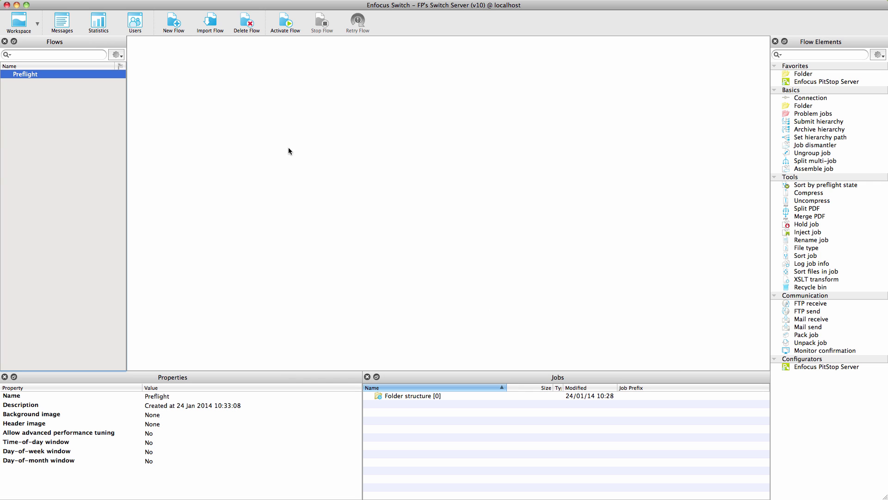
# Step: Place a folder on the canvas and rename it Input
pyautogui.moveTo(813, 111); pyautogui.dragTo(360, 180)
pyautogui.moveTo(222, 143); pyautogui.dragTo(223, 144)
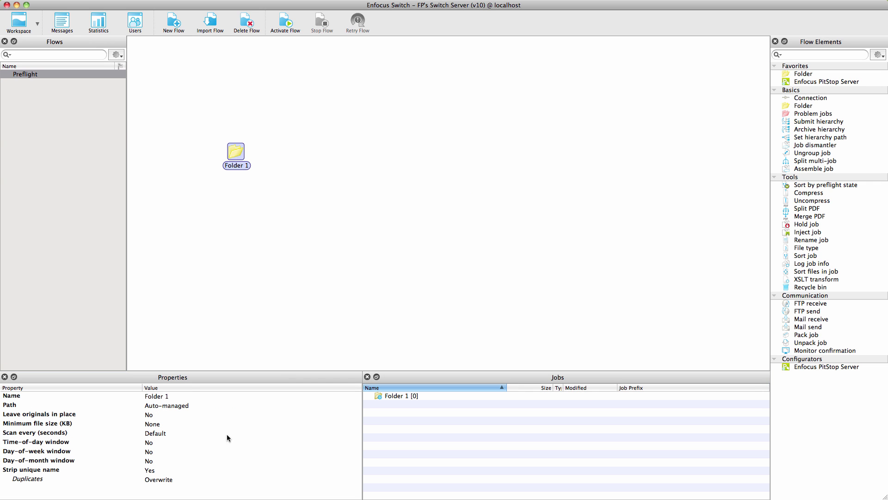
pyautogui.click(183, 398)
pyautogui.write('Input')
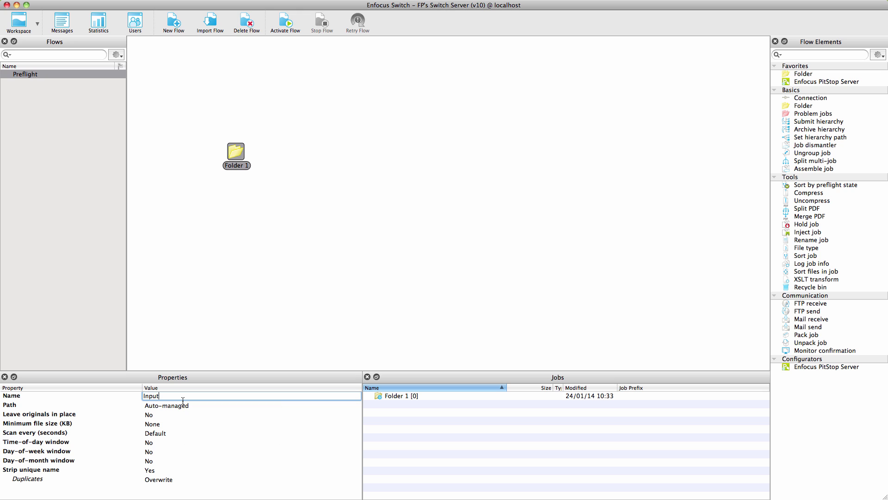
pyautogui.press('Return')
# Step: Add a PitStop Server element, connect Input to it, and activate the Preflight flow
pyautogui.moveTo(786, 367); pyautogui.dragTo(295, 143)
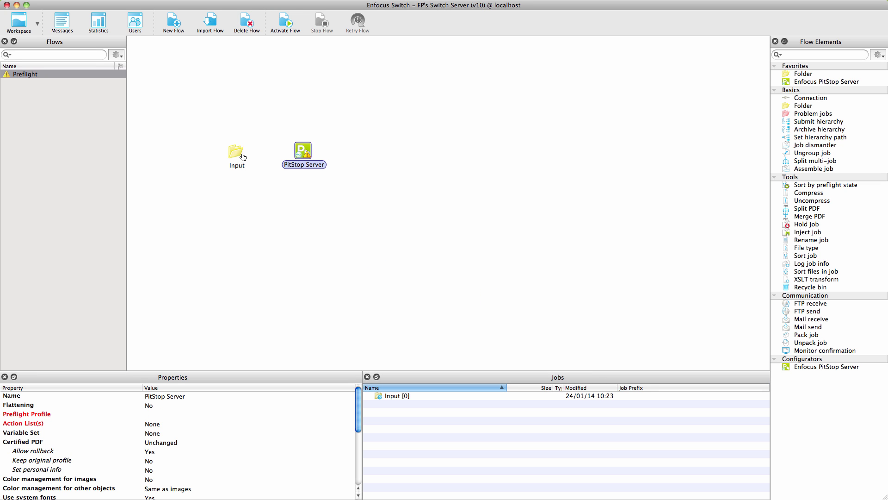
pyautogui.moveTo(242, 157); pyautogui.dragTo(303, 150)
pyautogui.write('Preflight repor')
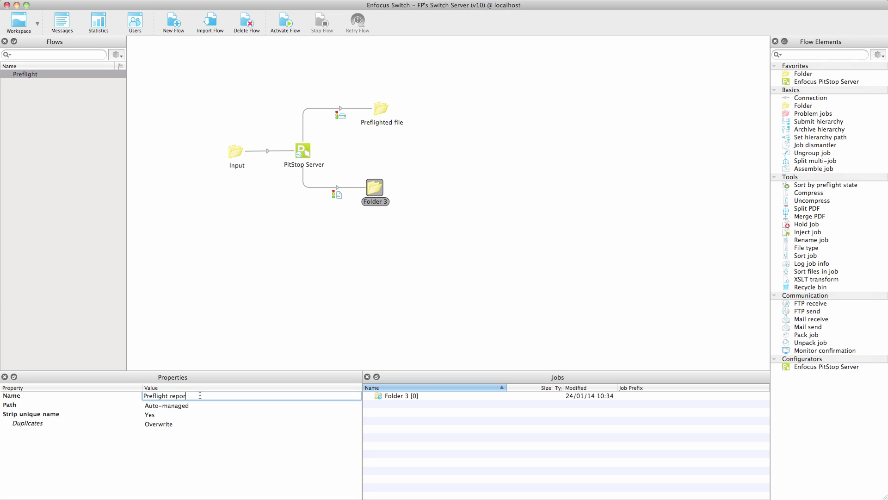
pyautogui.write('t')
pyautogui.click(297, 31)
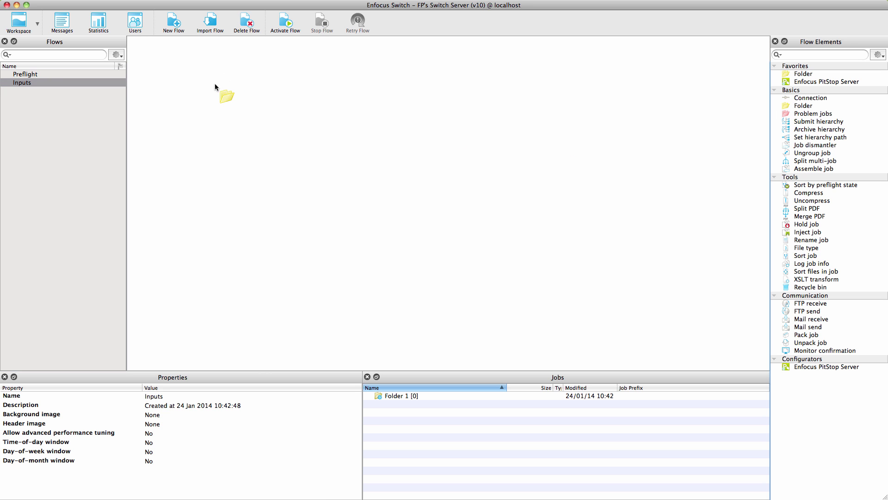
# Step: Add a folder whose path is the Switch input folder
pyautogui.moveTo(215, 87); pyautogui.dragTo(213, 86)
pyautogui.click(185, 406)
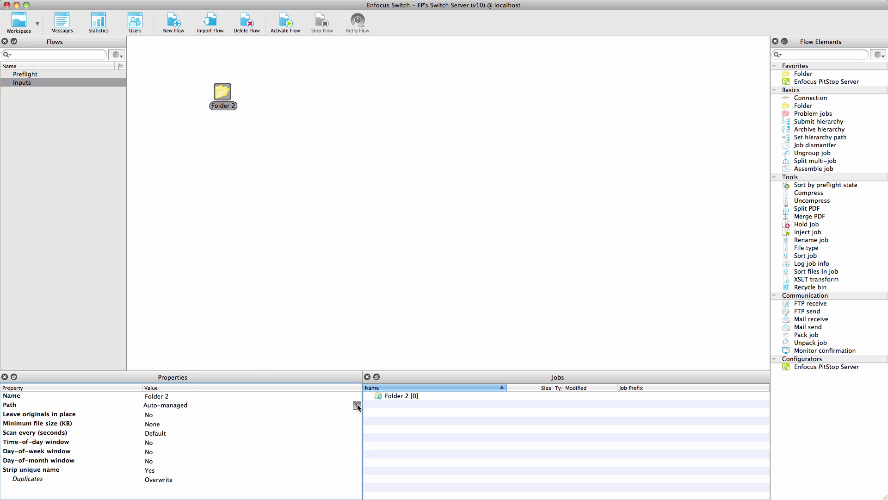
pyautogui.click(356, 404)
pyautogui.click(329, 424)
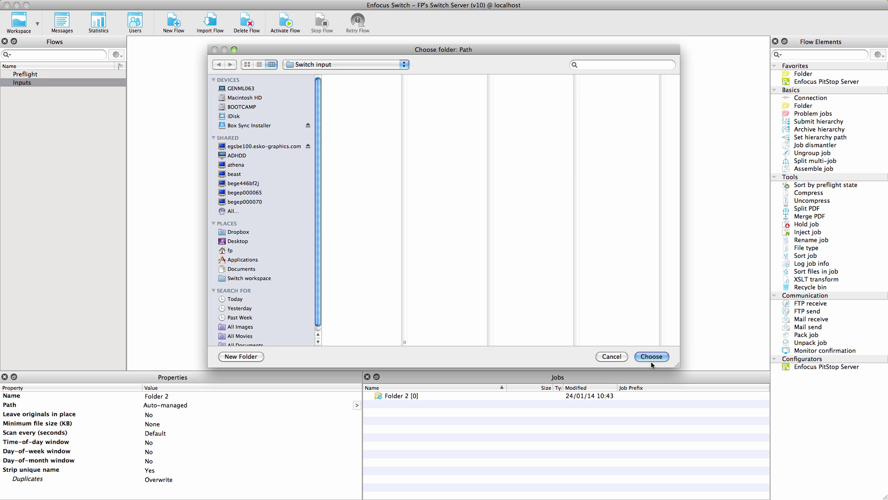
pyautogui.click(650, 360)
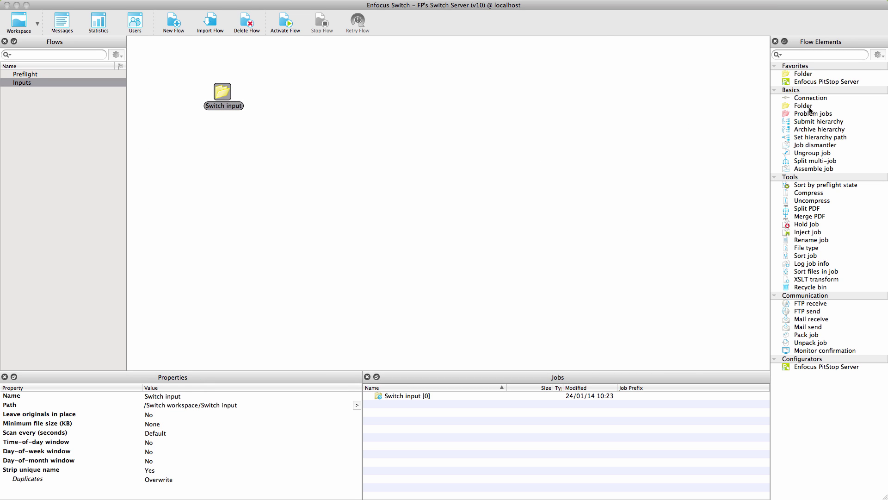
# Step: Add a Submit hierarchy watching Switch input folder, plus FTP receive and Mail receive elements
pyautogui.moveTo(810, 123); pyautogui.dragTo(211, 133)
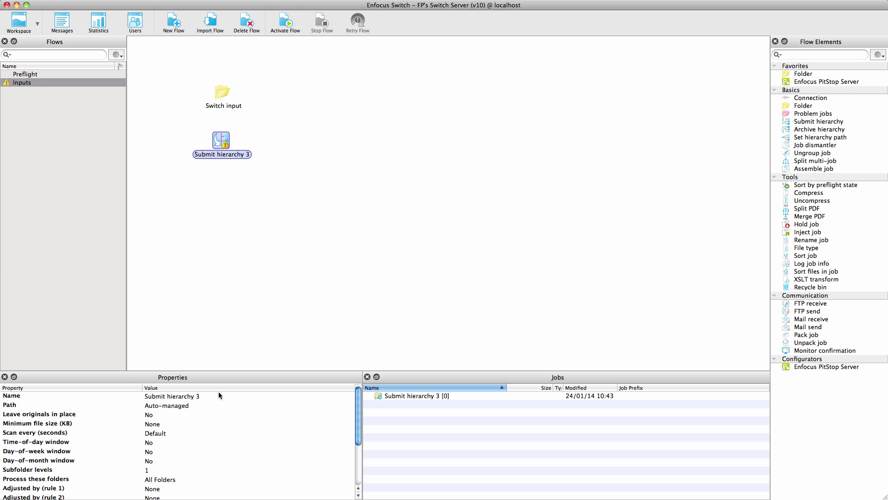
pyautogui.click(249, 406)
pyautogui.click(350, 405)
pyautogui.click(324, 423)
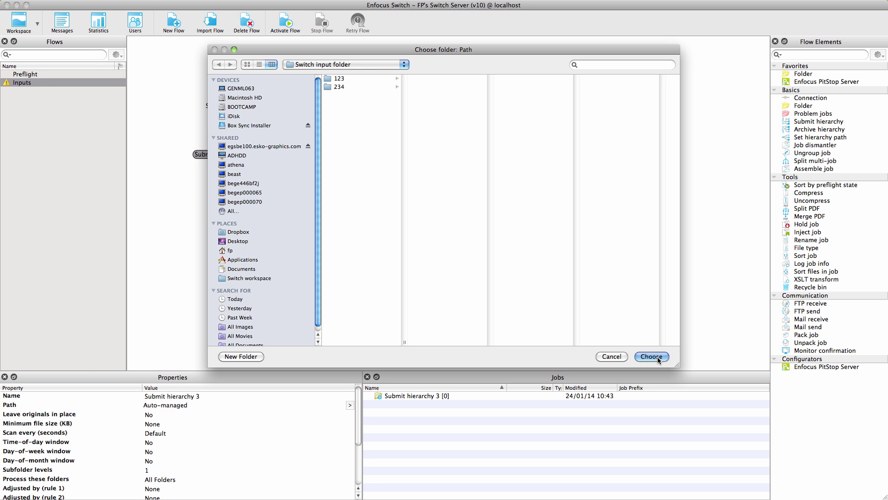
pyautogui.click(657, 357)
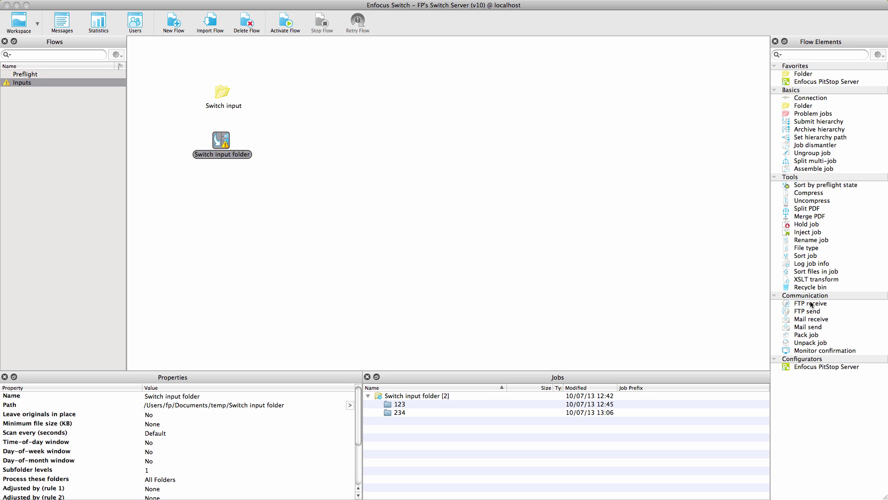
pyautogui.moveTo(812, 304); pyautogui.dragTo(213, 185)
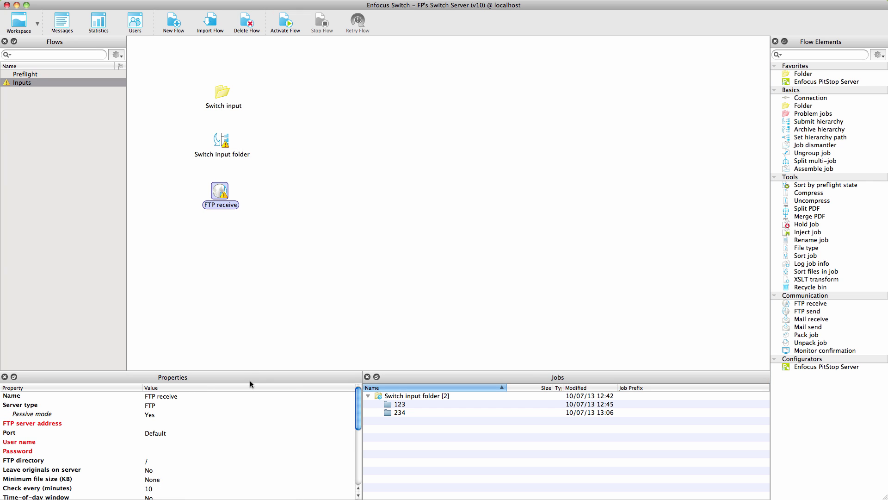
pyautogui.moveTo(802, 320)
pyautogui.mouseDown()
pyautogui.moveTo(206, 233)
pyautogui.moveTo(211, 239)
pyautogui.mouseUp()
# Step: Add a new folder and connect all four input elements to it
pyautogui.rightClick(292, 171)
pyautogui.moveTo(355, 175)
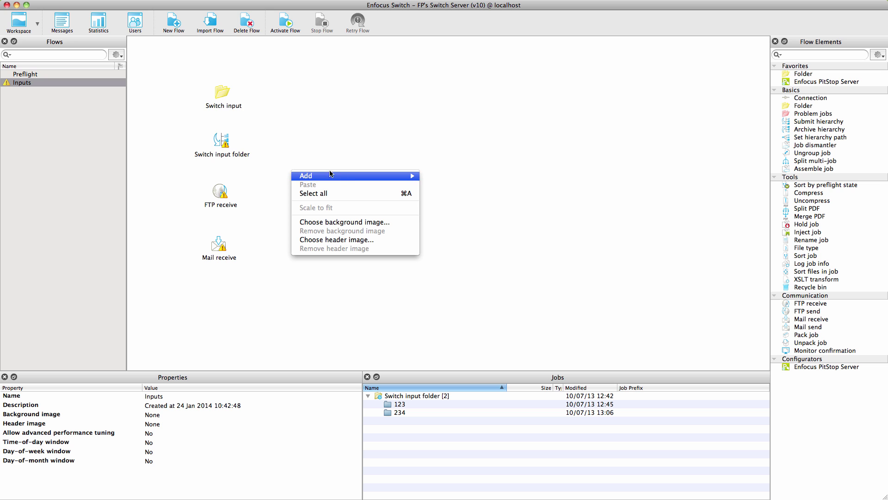
pyautogui.click(521, 179)
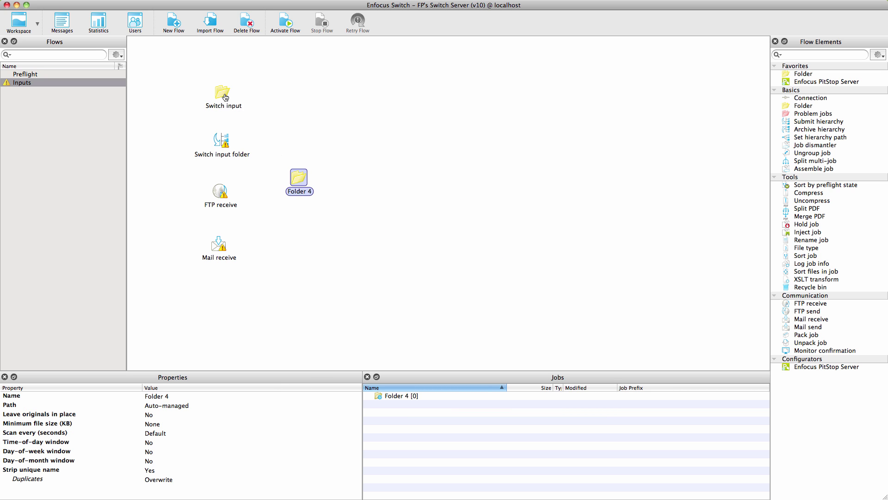
pyautogui.moveTo(226, 97)
pyautogui.mouseDown()
pyautogui.moveTo(302, 169)
pyautogui.moveTo(296, 176)
pyautogui.mouseUp()
pyautogui.click(220, 142)
pyautogui.moveTo(220, 190); pyautogui.dragTo(296, 177)
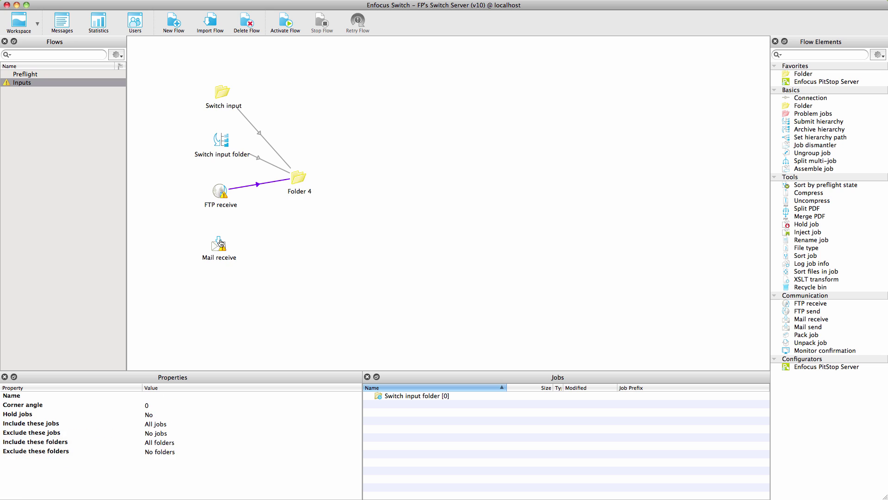
pyautogui.moveTo(220, 243); pyautogui.dragTo(298, 177)
# Step: Rename the new folder to Input job
pyautogui.click(298, 177)
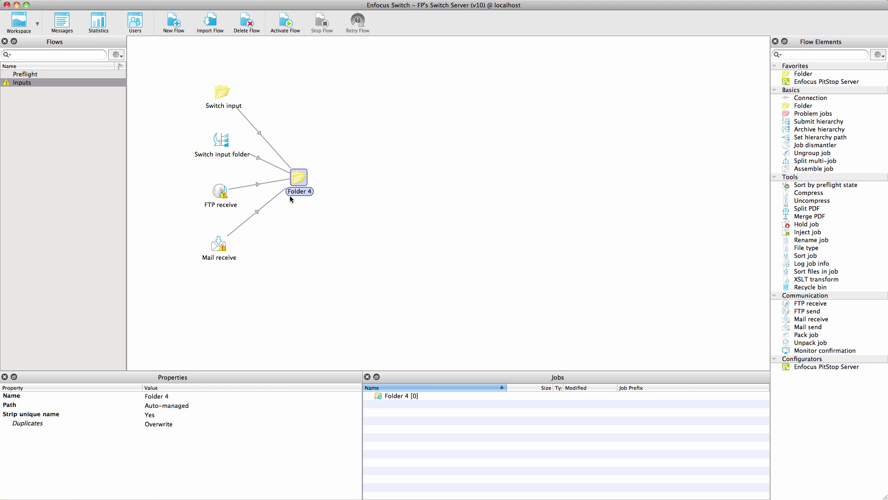
pyautogui.click(176, 394)
pyautogui.write('Input job')
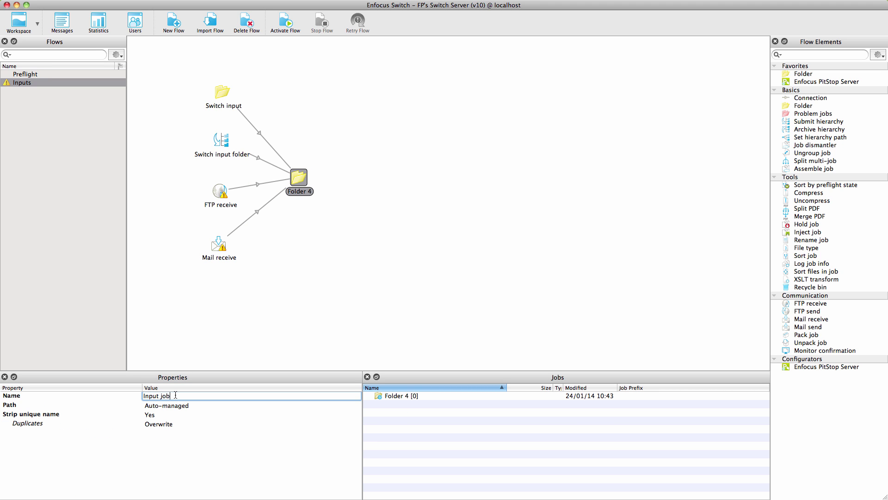
pyautogui.press('Return')
# Step: Enable the Inputs flow's time-of-day window with 16:00 allow-from and allow-to times
pyautogui.click(30, 83)
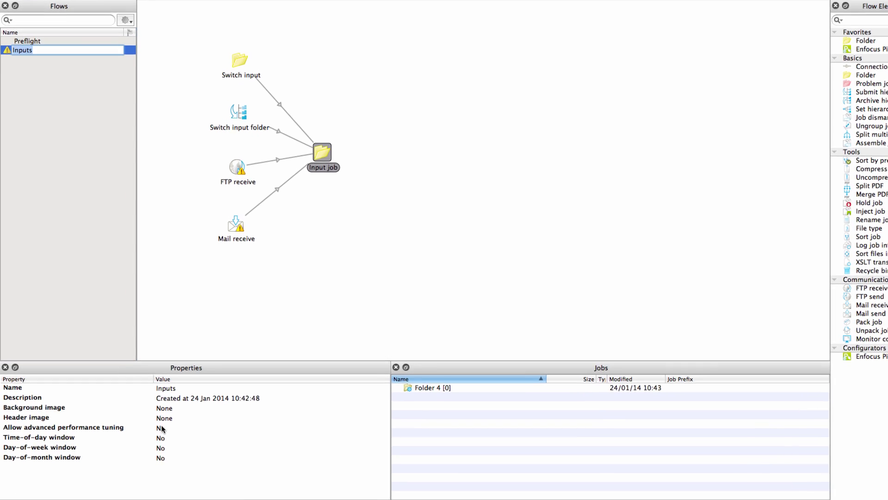
pyautogui.click(229, 418)
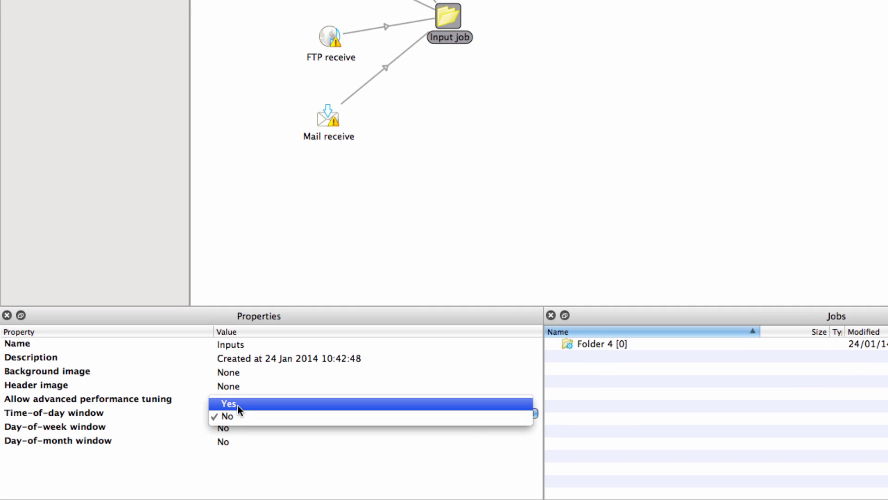
pyautogui.click(229, 408)
pyautogui.click(227, 429)
pyautogui.write('16')
pyautogui.press('Return')
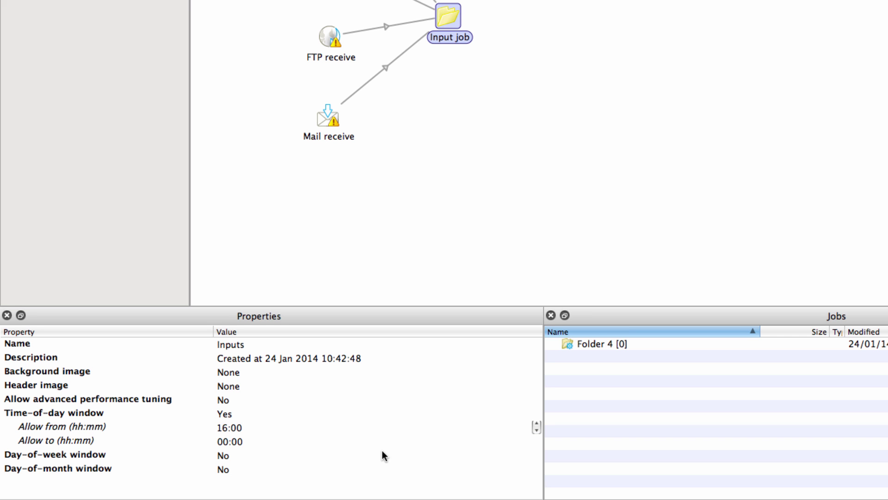
pyautogui.click(226, 440)
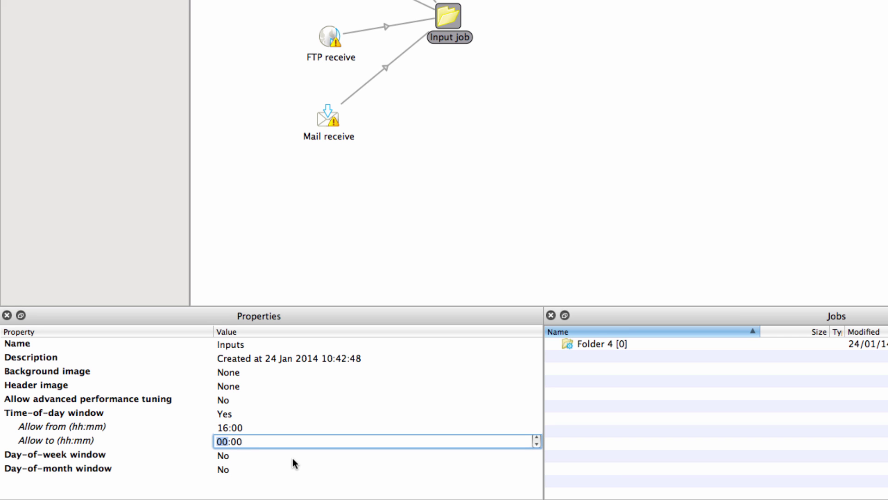
pyautogui.write('16')
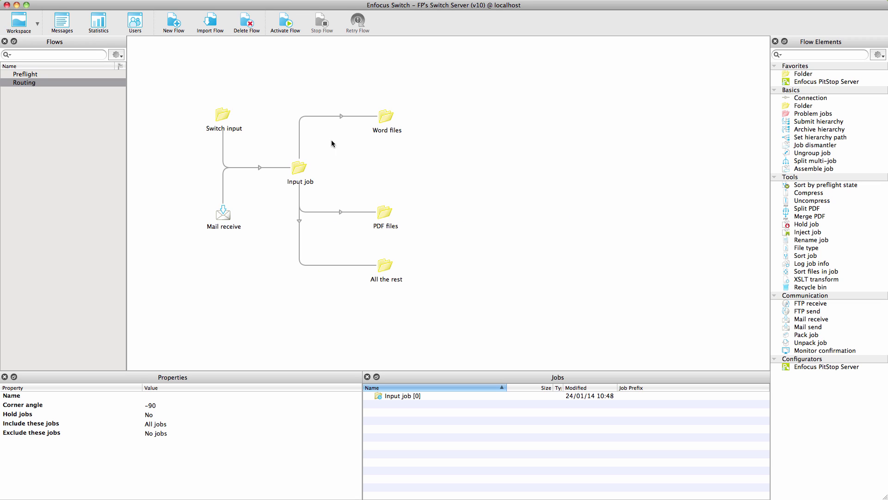
# Step: Filter the Word files connection to accept only Microsoft Word file types
pyautogui.rightClick(320, 121)
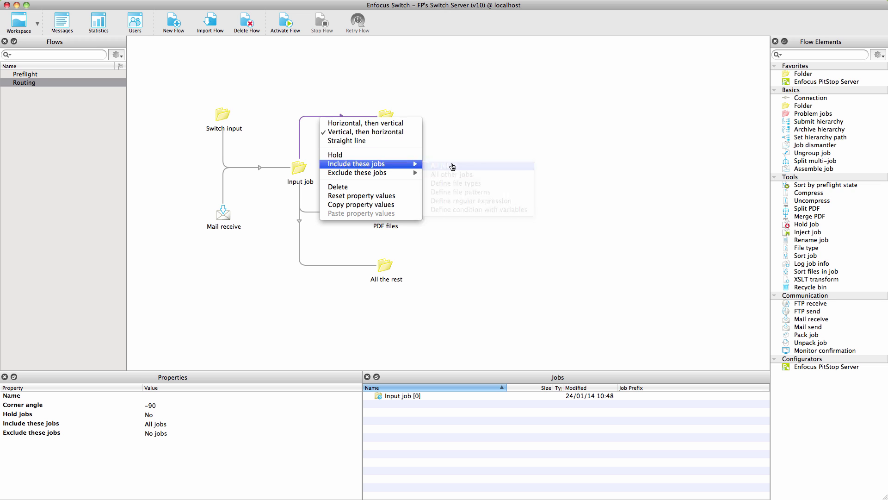
pyautogui.moveTo(357, 164)
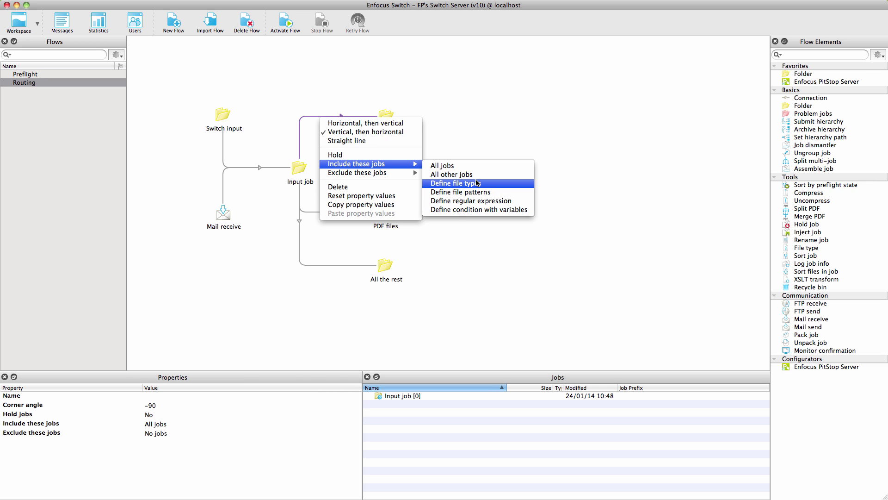
pyautogui.click(477, 183)
pyautogui.scroll(-3, 359, 218)
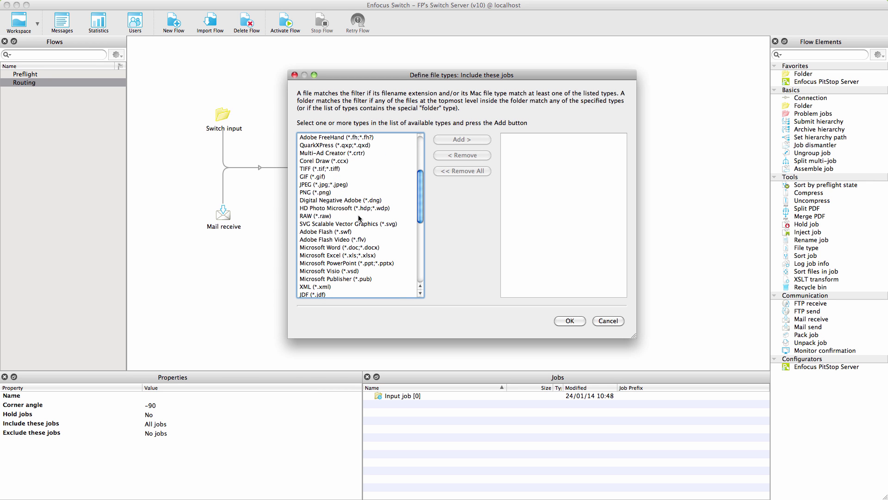
pyautogui.click(361, 249)
pyautogui.click(463, 140)
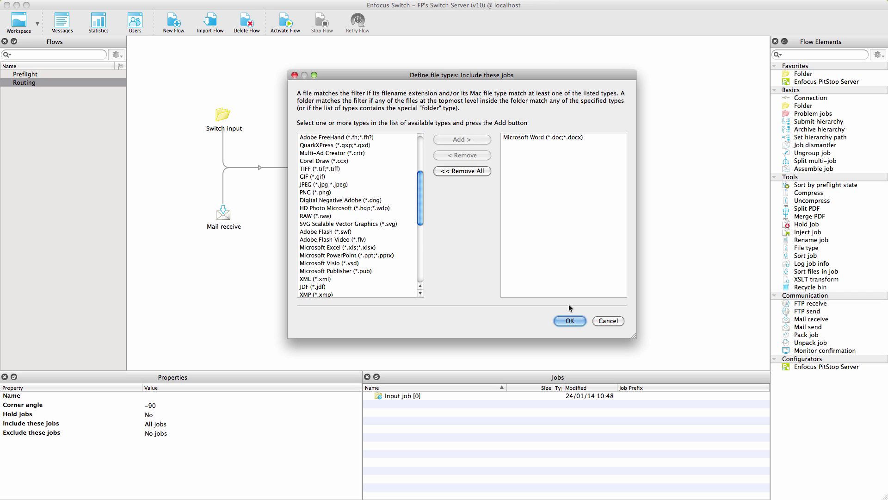
pyautogui.click(570, 321)
# Step: Set the PDF files connection to include jobs by defined file types
pyautogui.click(330, 216)
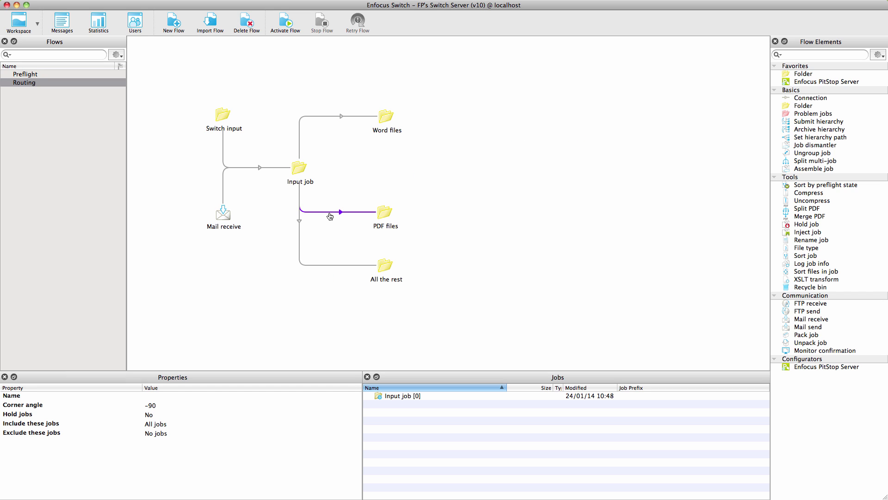
pyautogui.click(169, 428)
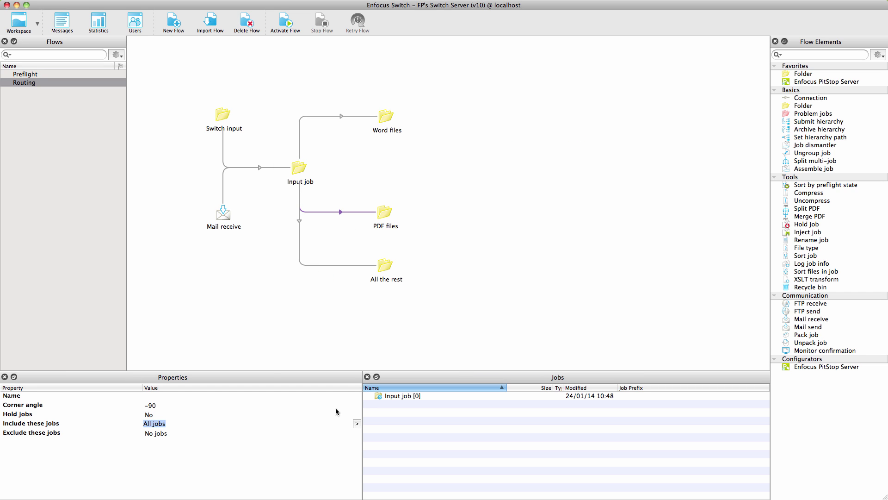
pyautogui.click(357, 423)
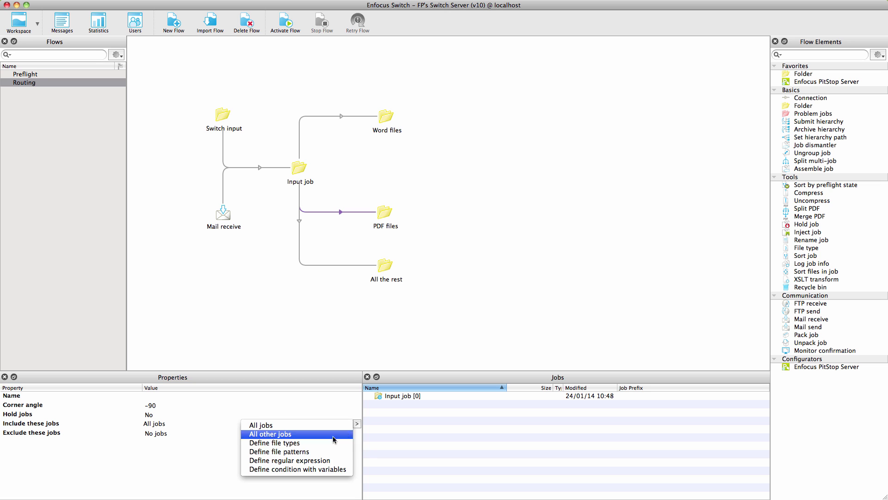
pyautogui.click(287, 443)
pyautogui.click(556, 390)
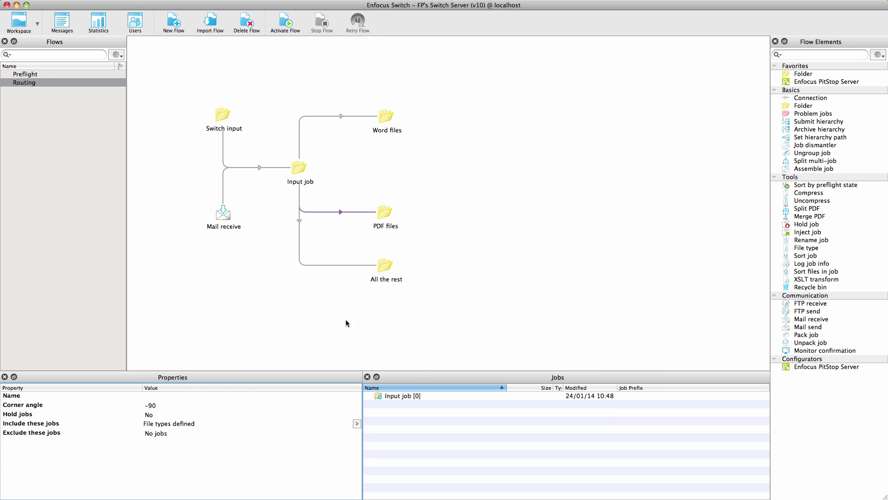
# Step: Make the All the rest connection include all other jobs
pyautogui.click(323, 265)
pyautogui.rightClick(325, 264)
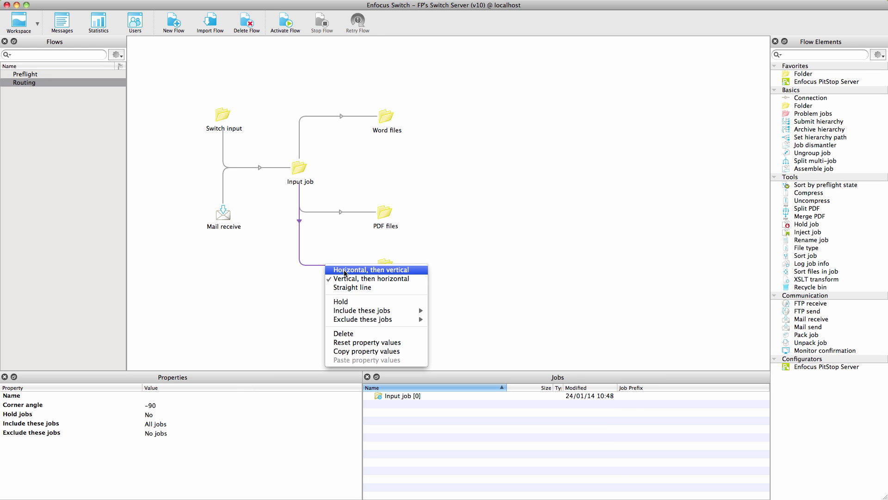
pyautogui.click(466, 321)
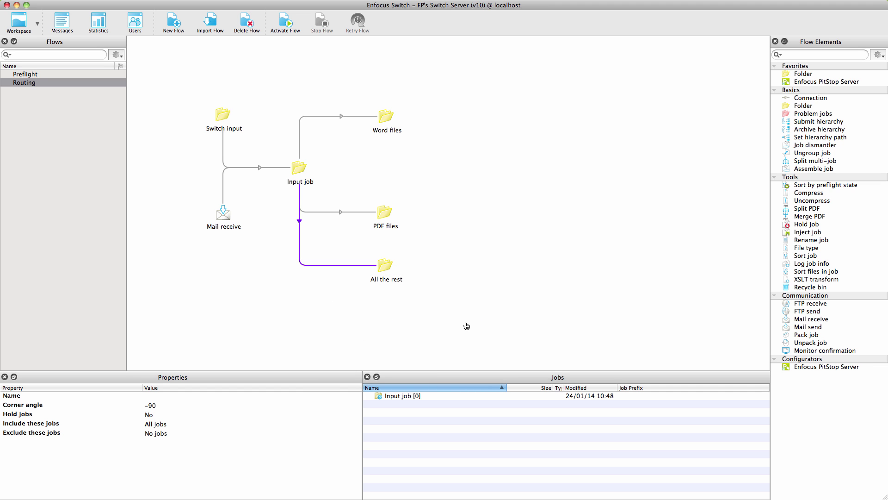
# Step: Filter the Naming convention OK connection with a six-digit file name regular expression
pyautogui.rightClick(319, 116)
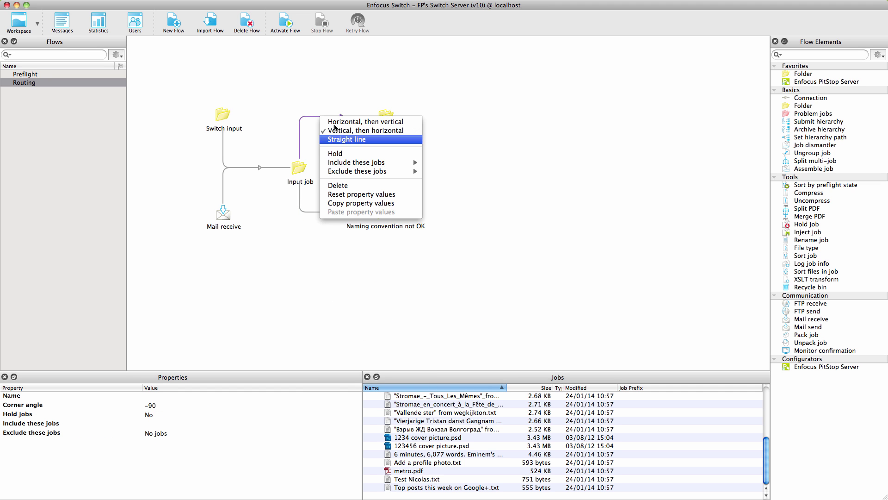
pyautogui.click(469, 199)
pyautogui.write('^\\d{6}.*')
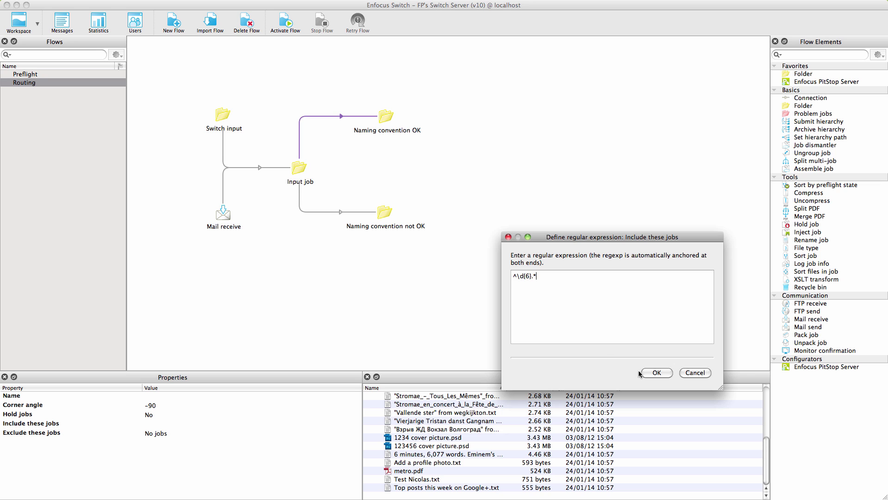
pyautogui.click(655, 372)
# Step: Send all other jobs to Naming convention not OK, then check both folders' jobs
pyautogui.click(312, 212)
pyautogui.rightClick(315, 211)
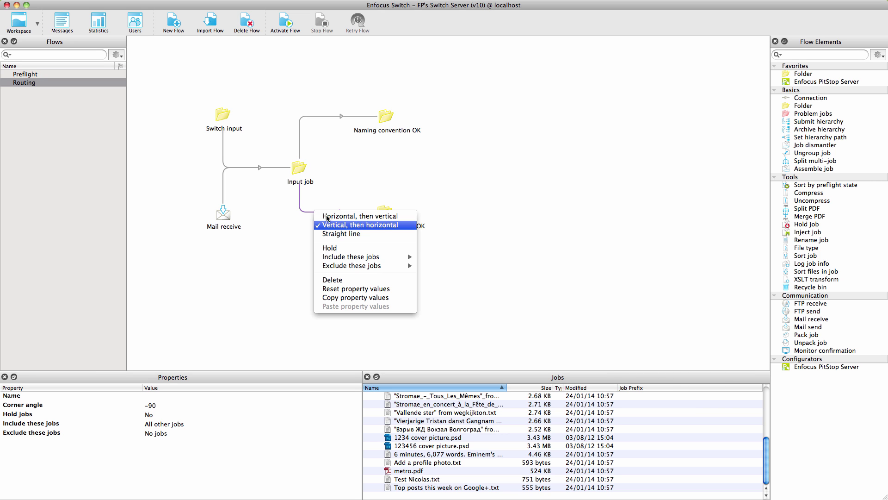
pyautogui.moveTo(351, 256)
pyautogui.click(444, 265)
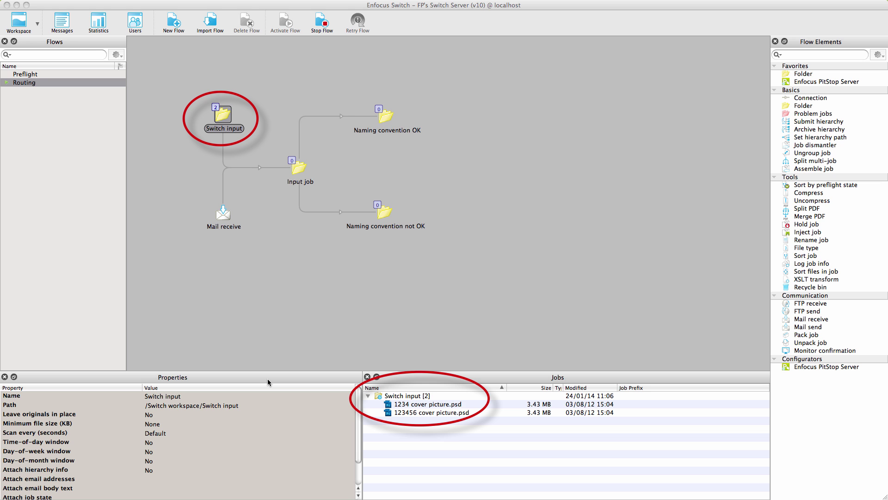
pyautogui.click(390, 117)
pyautogui.click(387, 213)
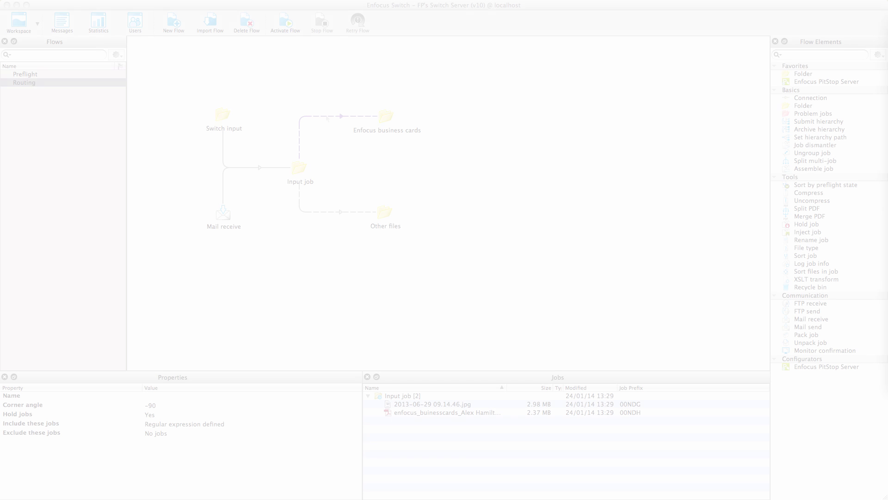
# Step: Set the business cards connection to filter by a condition with variables
pyautogui.rightClick(328, 117)
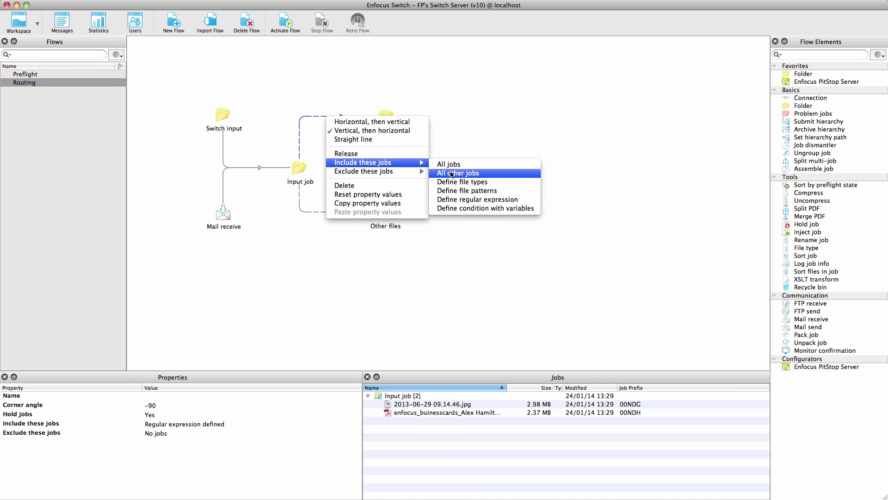
pyautogui.click(478, 209)
pyautogui.click(335, 170)
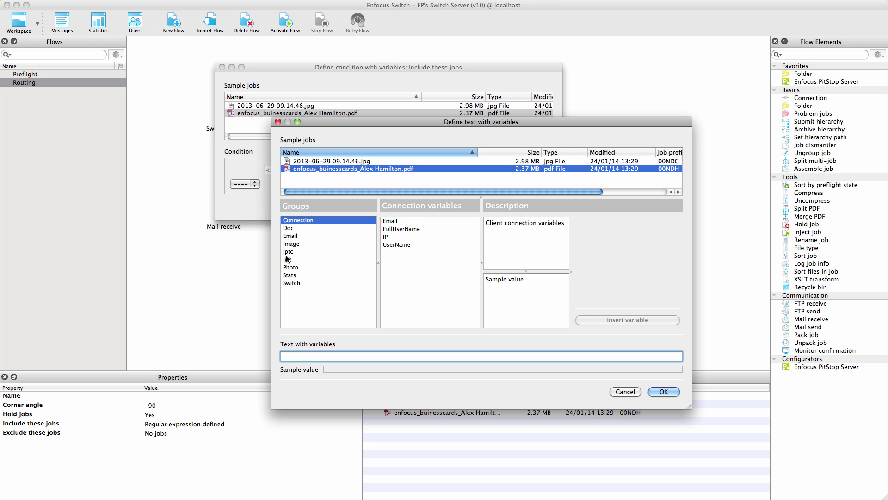
# Step: Preview sample values for Job EmailAddress and Stats ColorSpaceFamilies and NumberOfPages
pyautogui.click(288, 259)
pyautogui.click(401, 229)
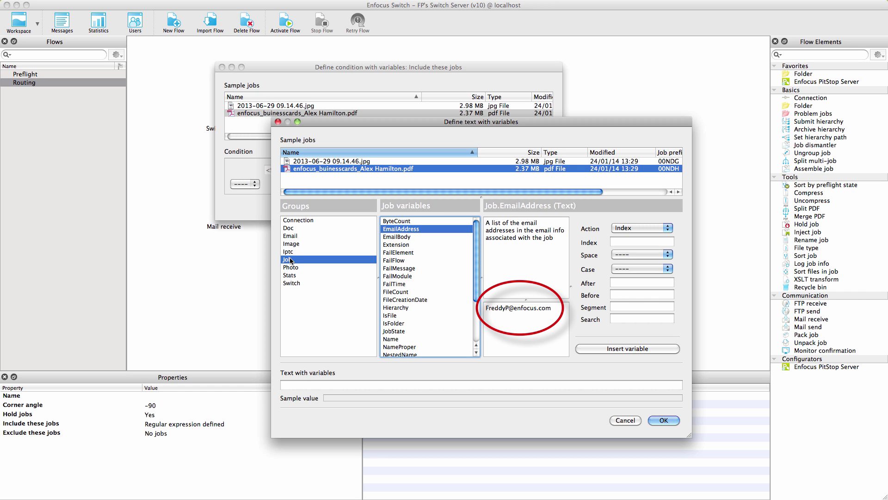
pyautogui.click(290, 275)
pyautogui.click(407, 300)
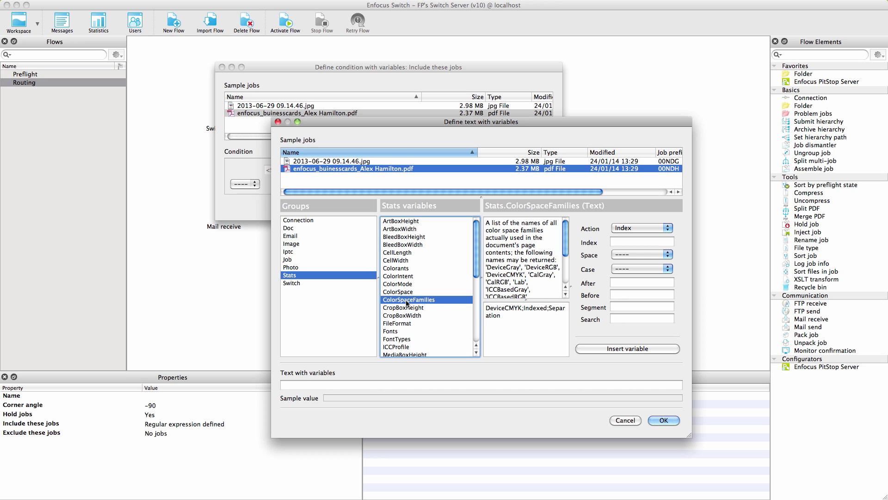
pyautogui.scroll(-4, 405, 286)
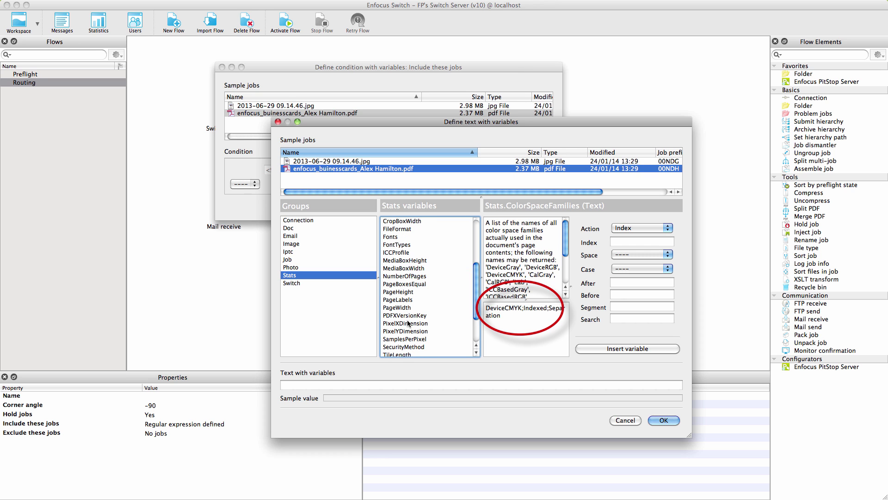
pyautogui.click(403, 276)
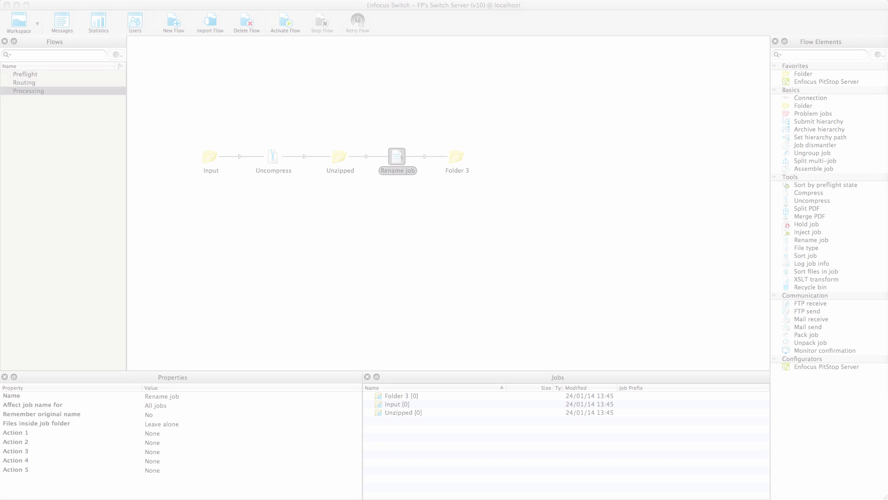
# Step: Make Rename job Action 1 add a Switch.Date prefix formatted yyyyMMdd
pyautogui.click(156, 435)
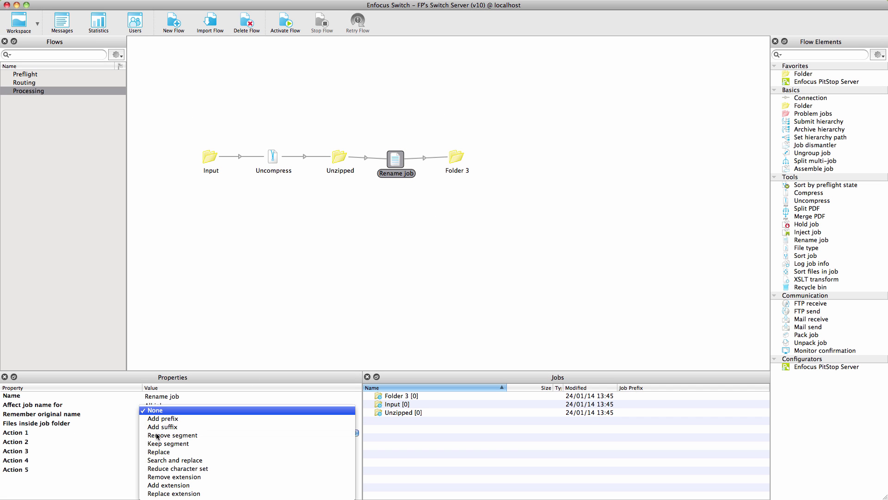
pyautogui.click(171, 419)
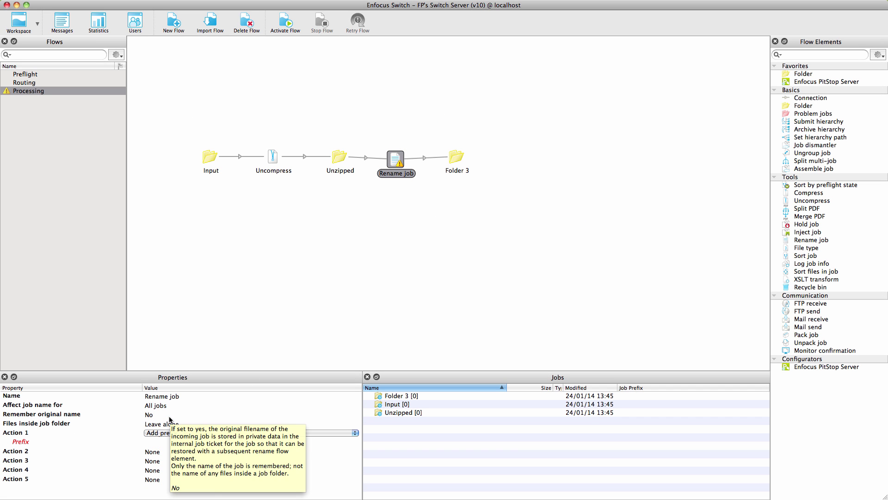
pyautogui.click(162, 442)
pyautogui.click(357, 442)
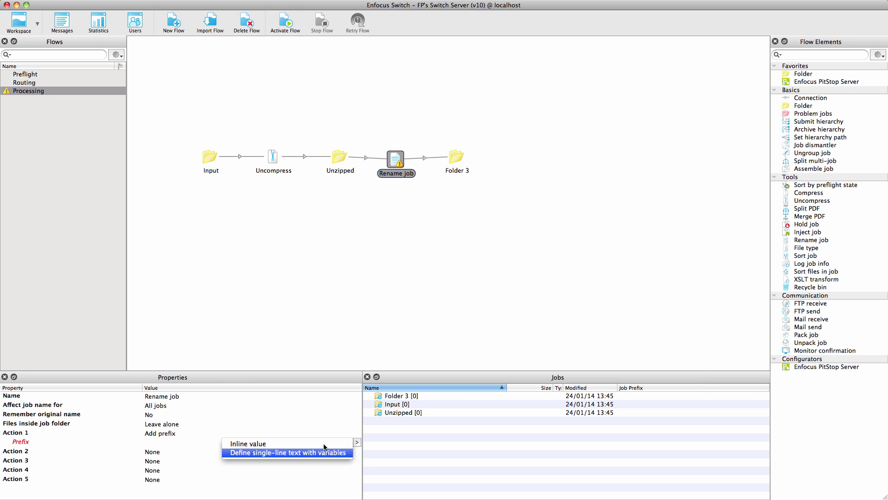
pyautogui.click(296, 453)
pyautogui.click(360, 102)
pyautogui.click(601, 93)
pyautogui.write('yyy')
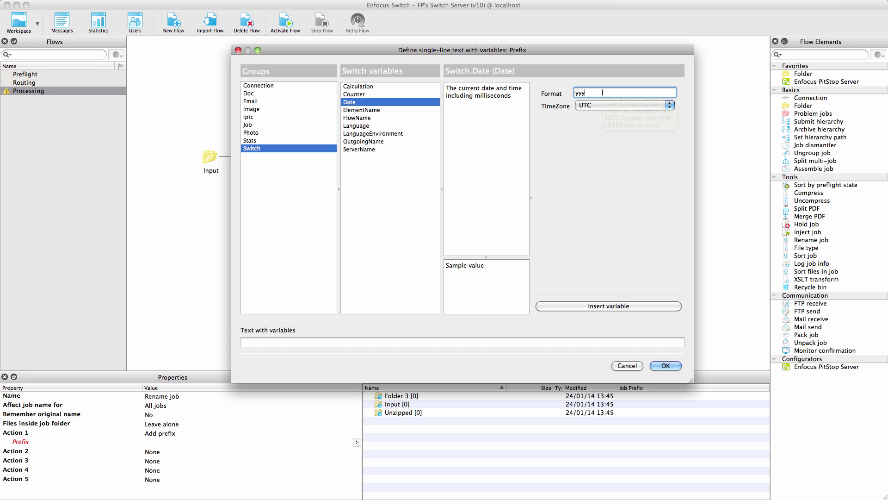
pyautogui.write('yMMdd')
pyautogui.click(624, 306)
pyautogui.click(671, 365)
# Step: Make Action 2 add a Stats.NumberOfPages suffix
pyautogui.click(164, 448)
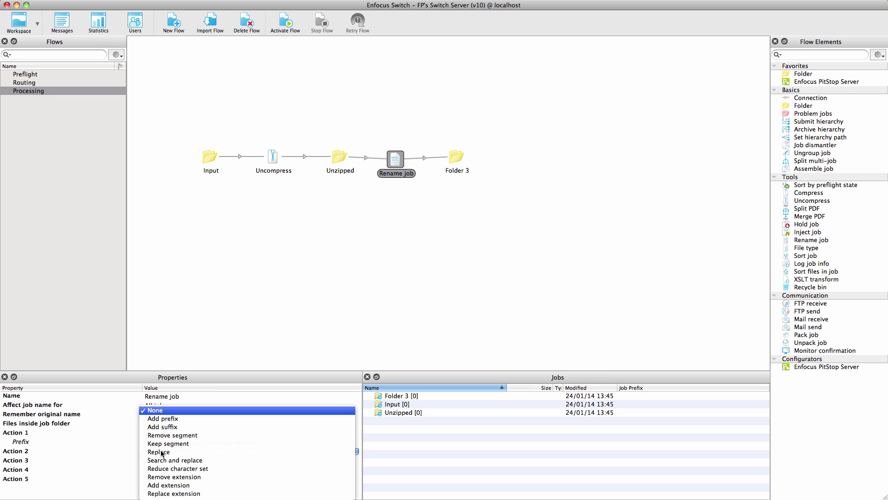
pyautogui.click(170, 427)
pyautogui.click(159, 473)
pyautogui.click(350, 469)
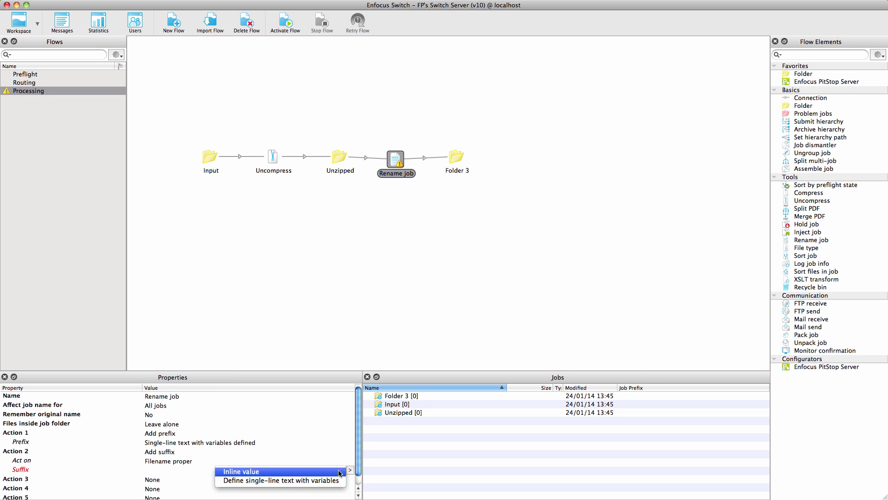
pyautogui.click(289, 481)
pyautogui.click(363, 181)
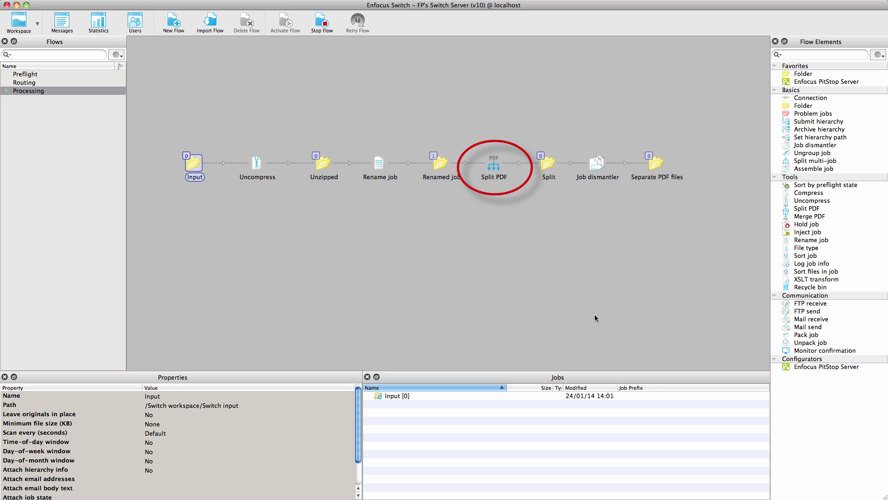
# Step: Show the 32 split PDF files in Separate PDF files with full names visible
pyautogui.click(658, 169)
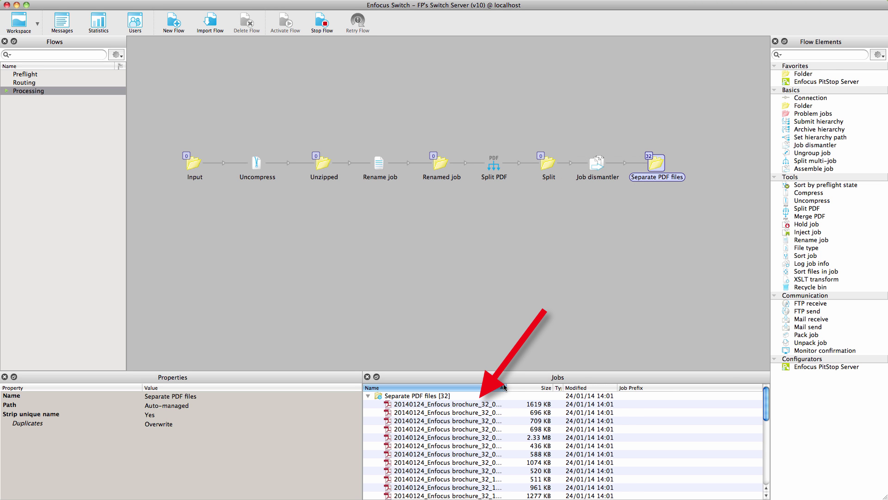
pyautogui.moveTo(507, 388); pyautogui.dragTo(529, 387)
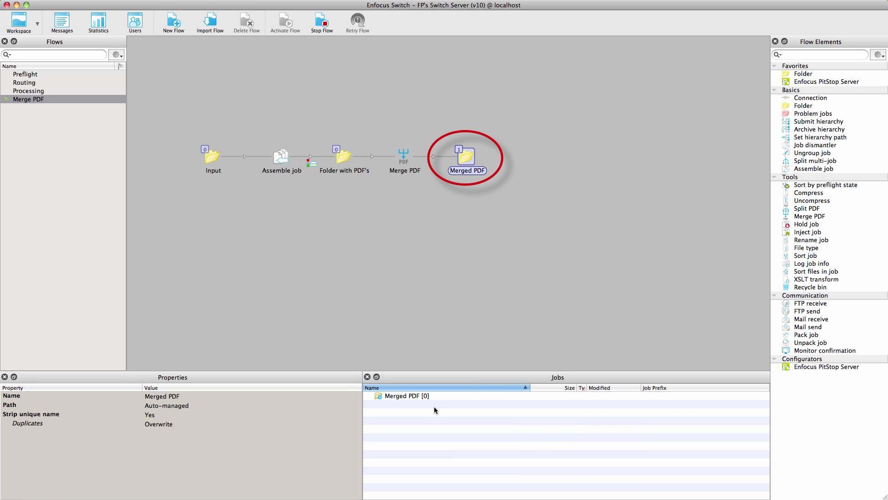
# Step: Place a PitStop Server element on the empty flow and enlarge its properties pane
pyautogui.click(434, 405)
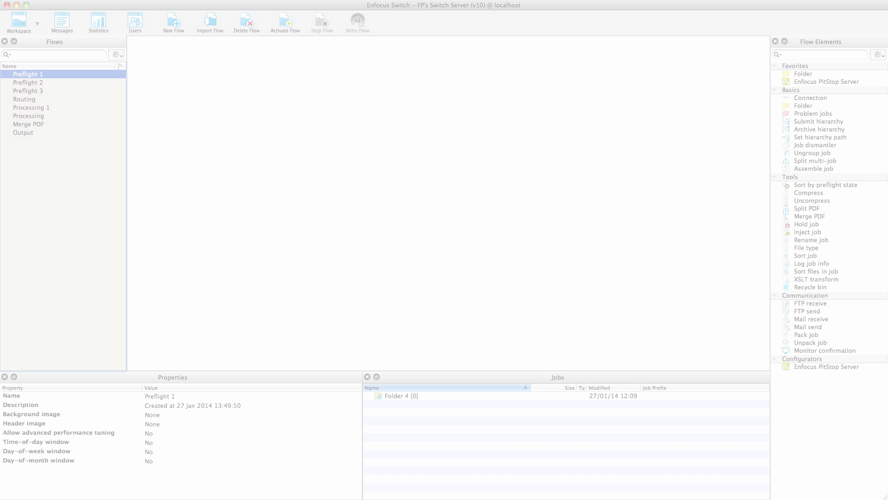
pyautogui.moveTo(812, 367); pyautogui.dragTo(493, 247)
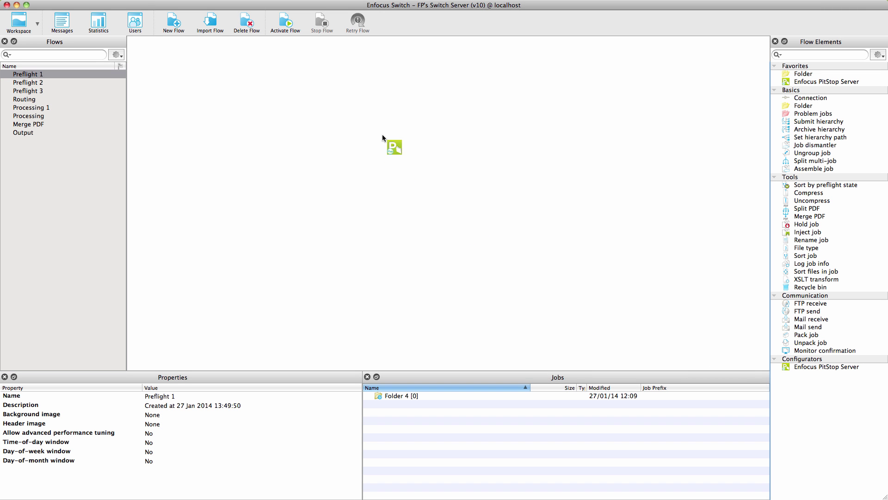
pyautogui.moveTo(382, 138); pyautogui.dragTo(383, 138)
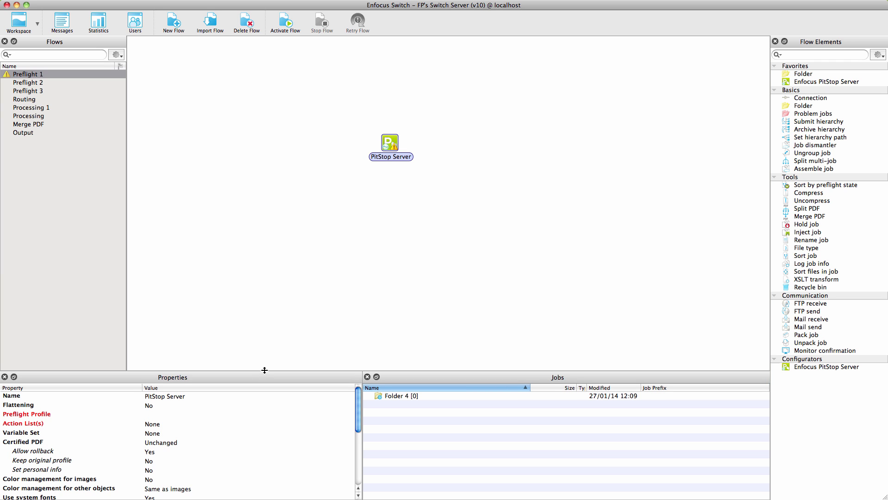
pyautogui.moveTo(264, 370); pyautogui.dragTo(275, 209)
# Step: Set the preflight profile to GWG_SheetCmyk_2012 from the library
pyautogui.click(351, 254)
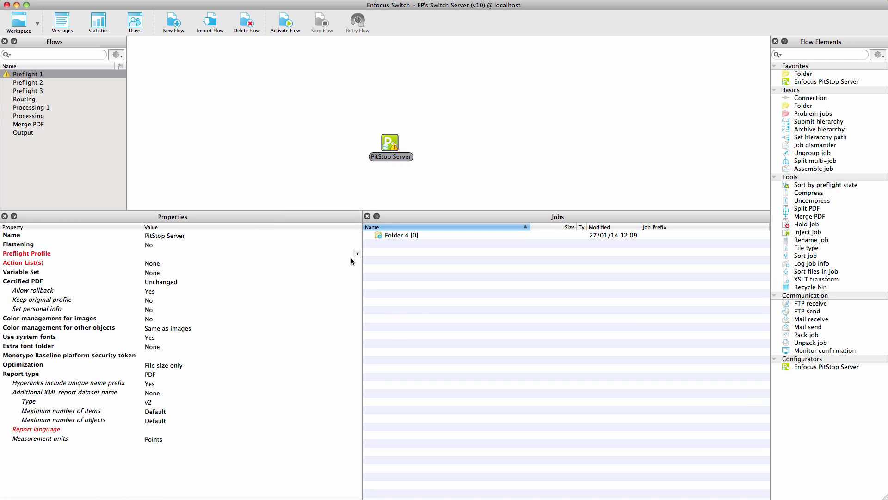
pyautogui.click(267, 266)
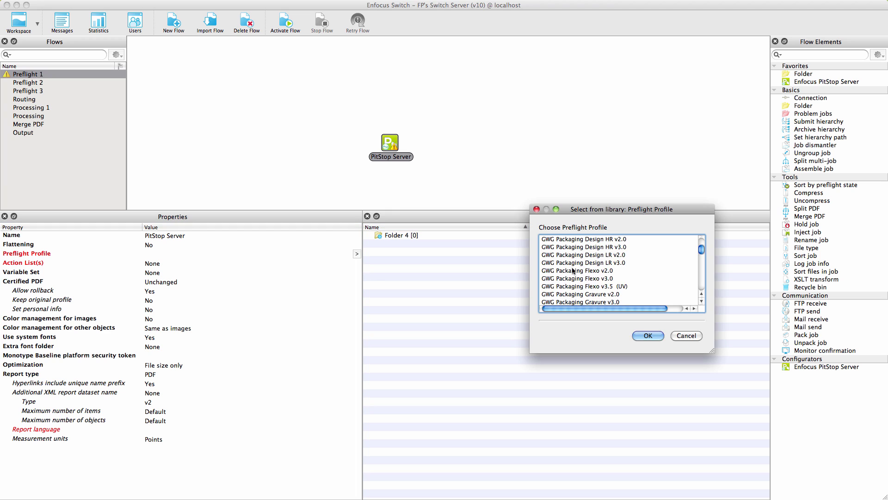
pyautogui.scroll(-3, 624, 299)
pyautogui.click(597, 286)
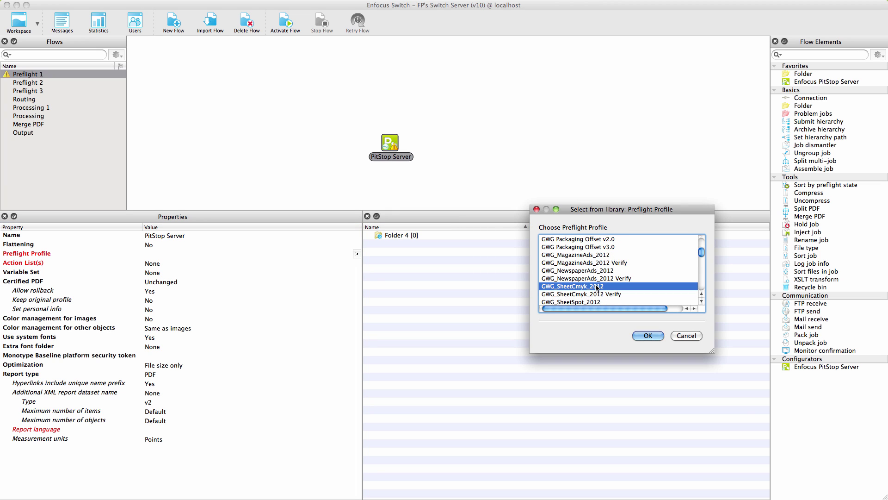
pyautogui.click(648, 335)
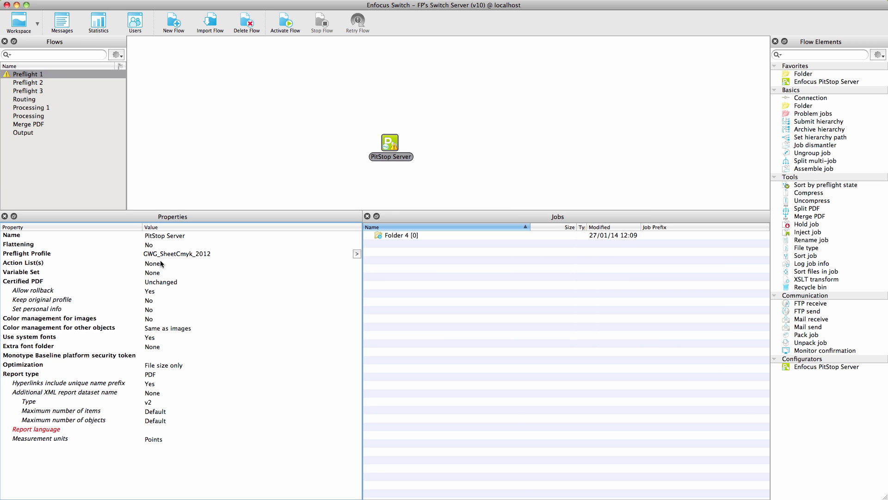
# Step: Choose Knockout White Text as the action list
pyautogui.click(358, 263)
pyautogui.click(297, 276)
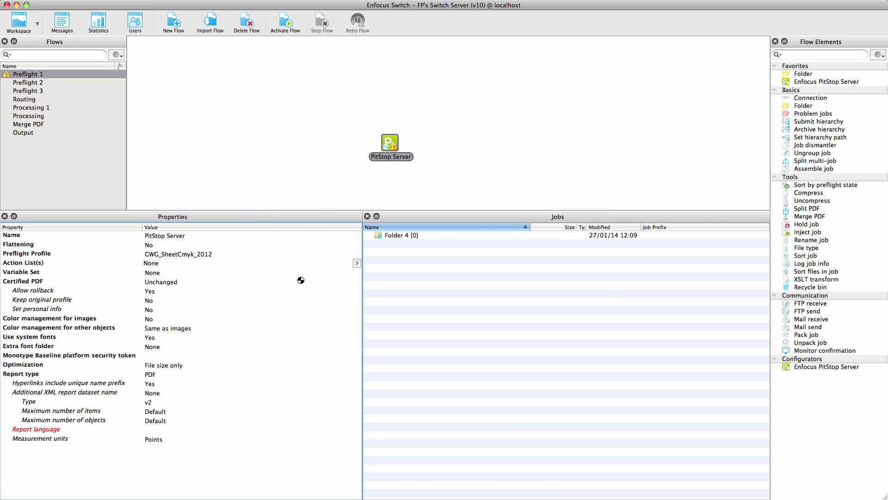
pyautogui.click(429, 178)
pyautogui.click(532, 322)
# Step: Keep PDF reports, set report language to English and measurement units to Millimeters
pyautogui.click(159, 375)
pyautogui.click(158, 375)
pyautogui.click(157, 429)
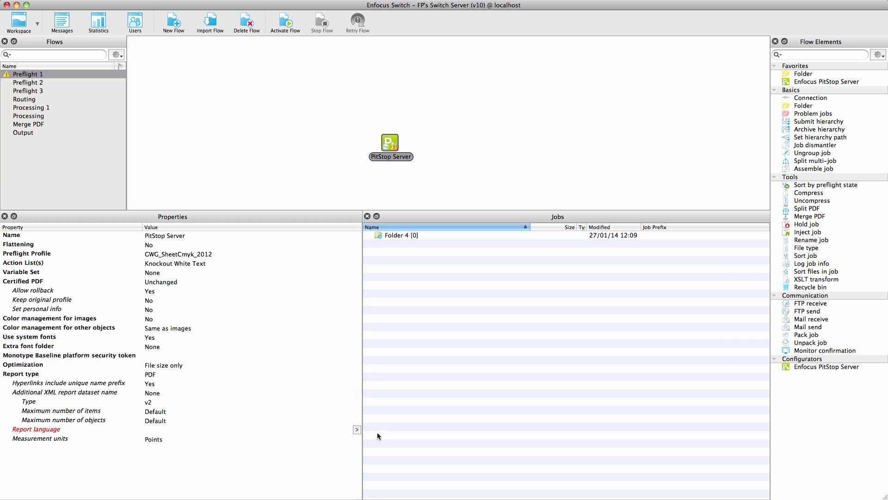
pyautogui.click(357, 429)
pyautogui.click(250, 433)
pyautogui.click(647, 334)
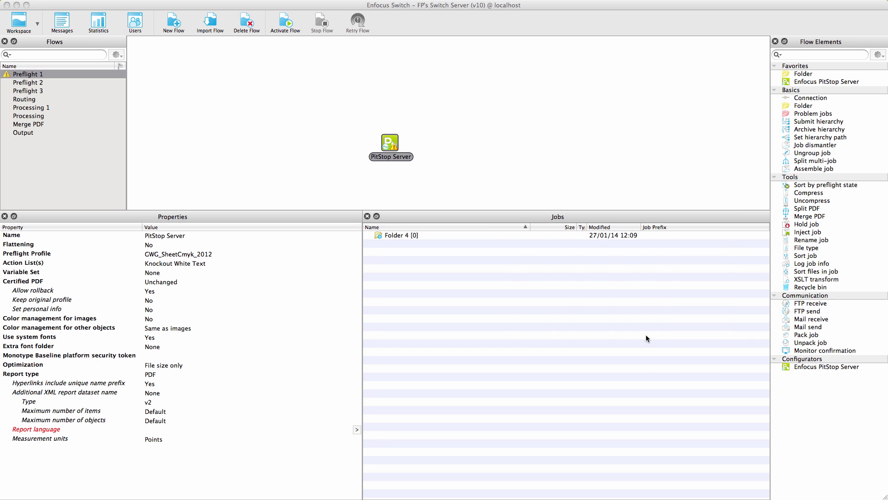
pyautogui.click(155, 439)
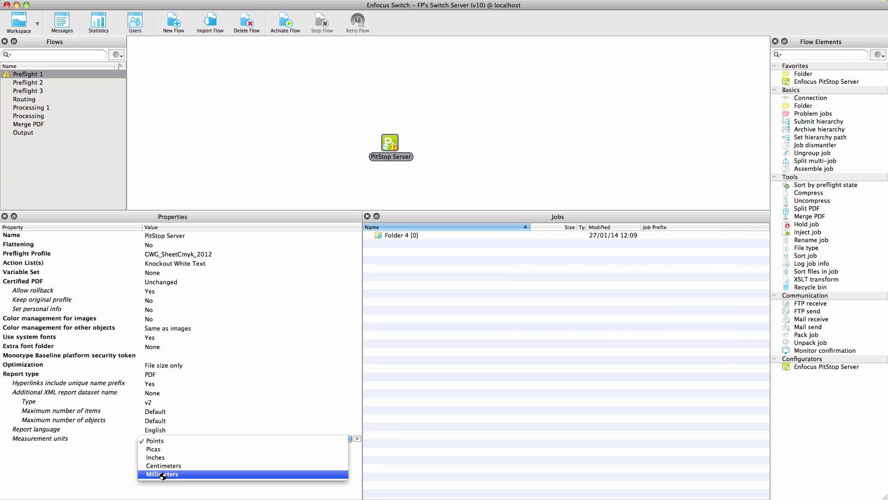
pyautogui.click(162, 475)
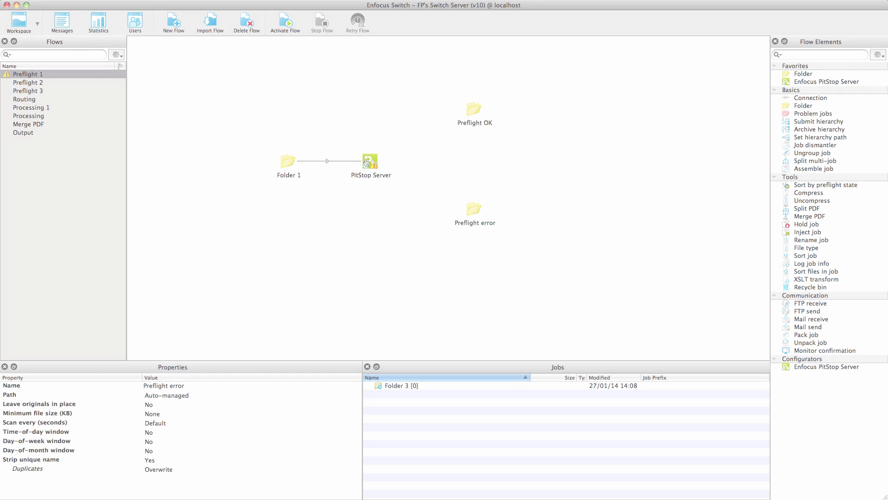
# Step: Connect PitStop Server to Preflight OK with Error out set to No
pyautogui.moveTo(370, 161); pyautogui.dragTo(474, 110)
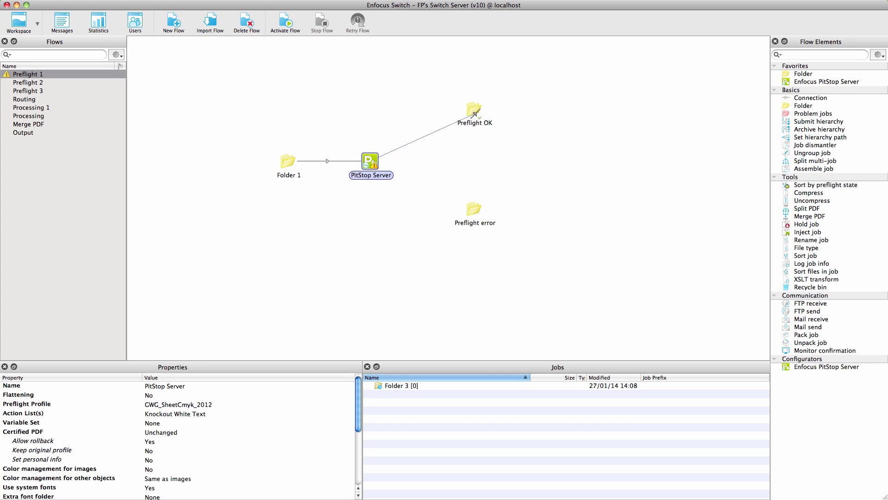
pyautogui.click(500, 113)
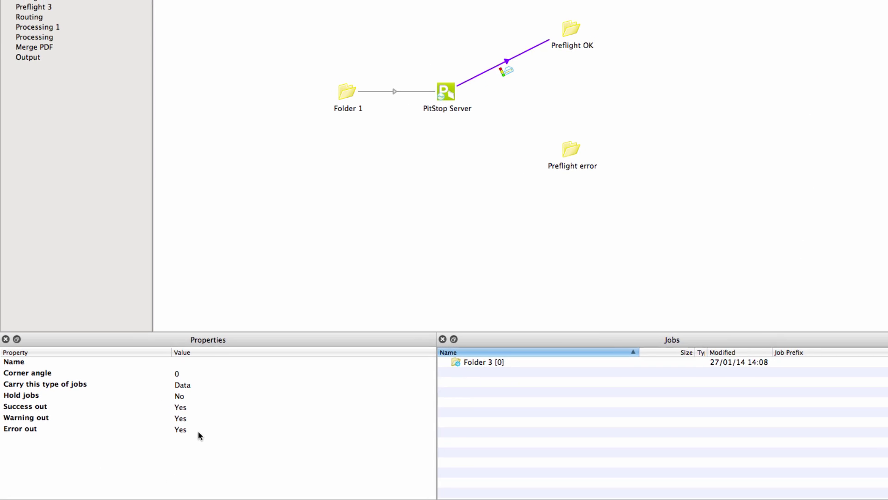
pyautogui.click(153, 441)
pyautogui.click(194, 438)
# Step: Connect PitStop Server to Preflight error with success and warning outputs set to No
pyautogui.moveTo(463, 77); pyautogui.dragTo(592, 137)
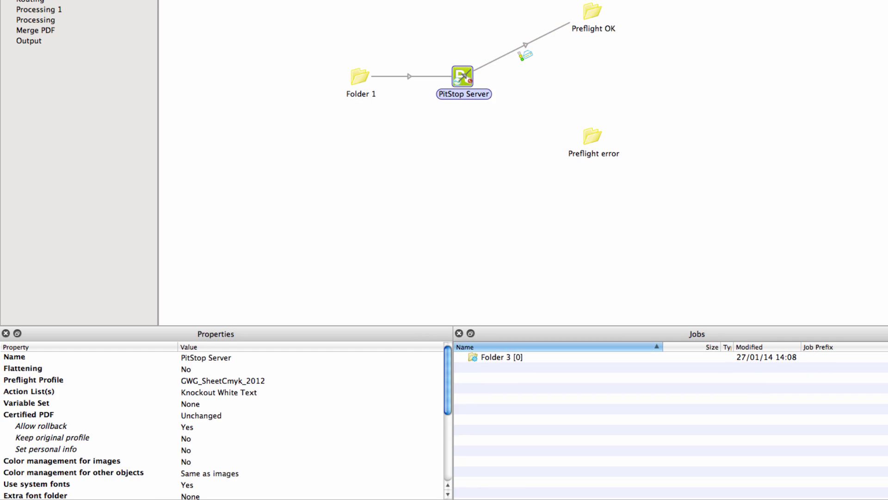
pyautogui.click(615, 166)
pyautogui.click(188, 405)
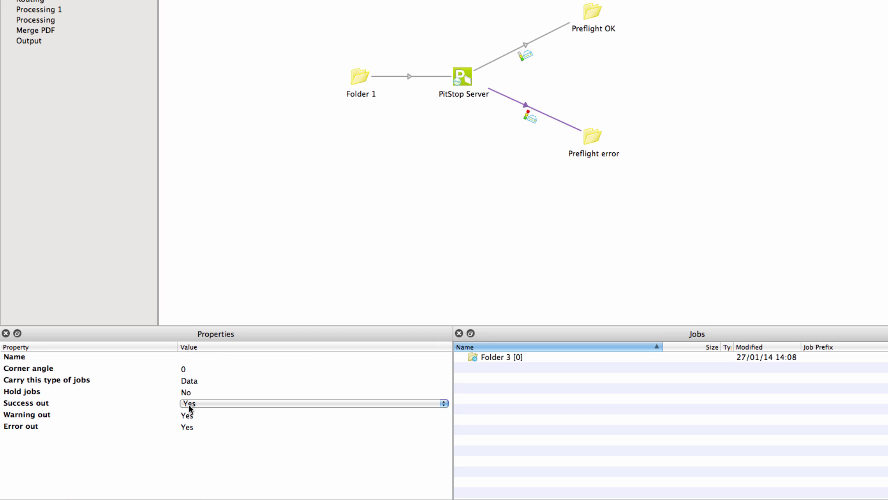
pyautogui.click(189, 415)
pyautogui.click(193, 416)
pyautogui.click(189, 427)
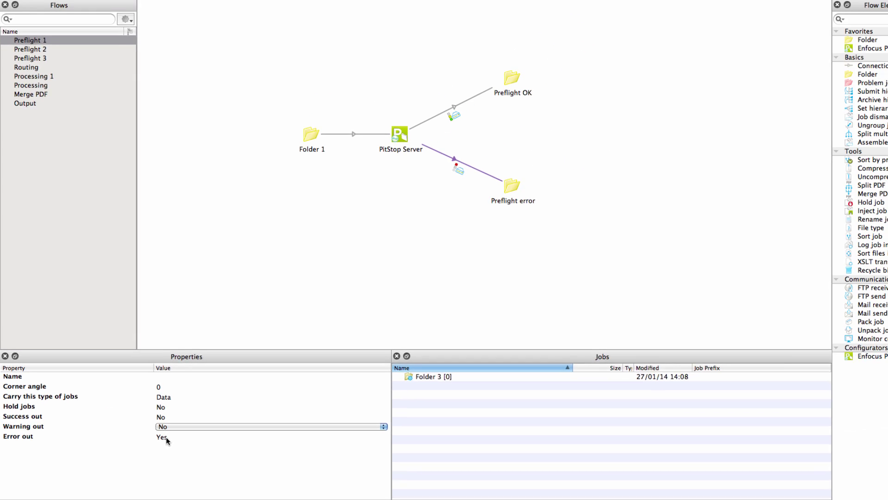
# Step: Add a folder named Report connected from PitStop Server carrying only the log
pyautogui.moveTo(803, 106); pyautogui.dragTo(462, 251)
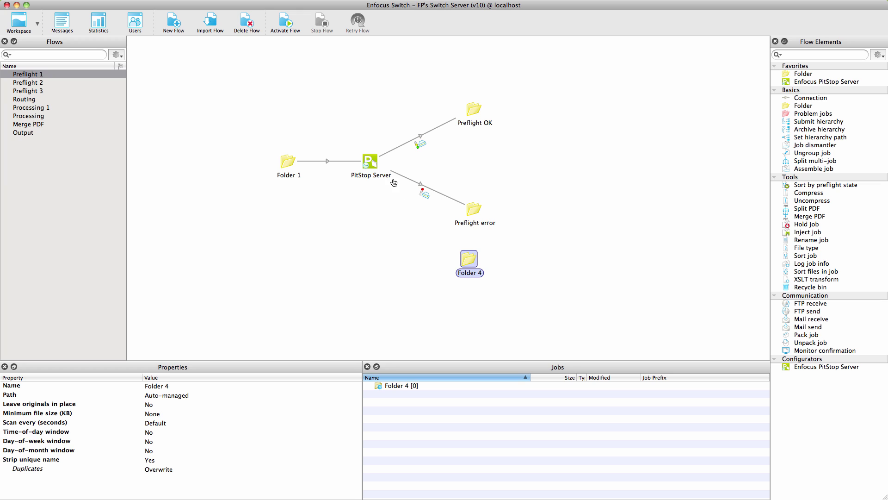
pyautogui.click(370, 176)
pyautogui.moveTo(370, 176); pyautogui.dragTo(468, 259)
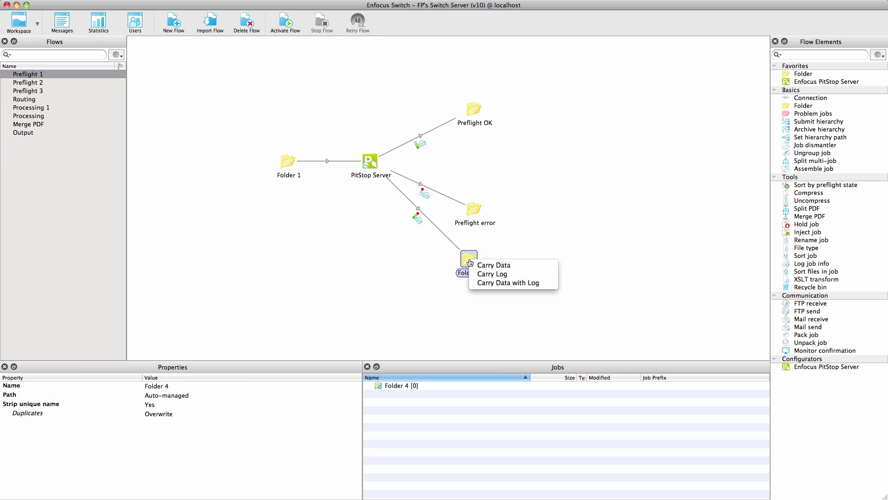
pyautogui.click(498, 277)
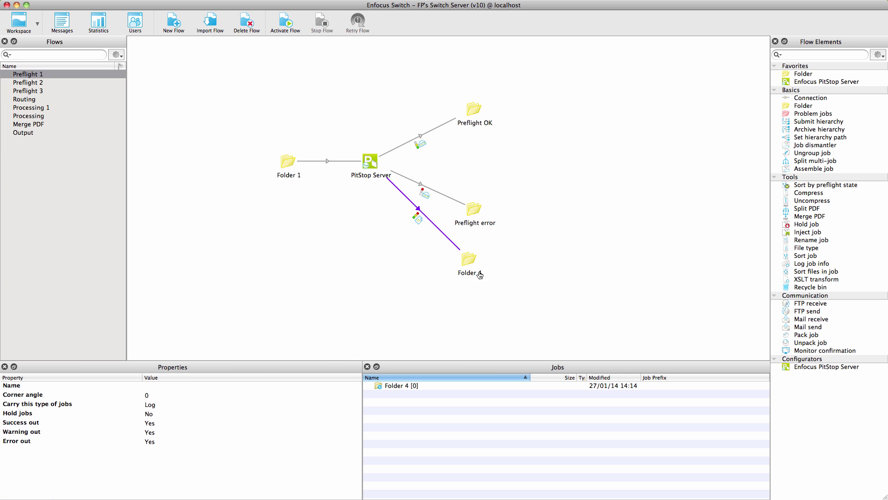
pyautogui.click(465, 266)
pyautogui.click(246, 389)
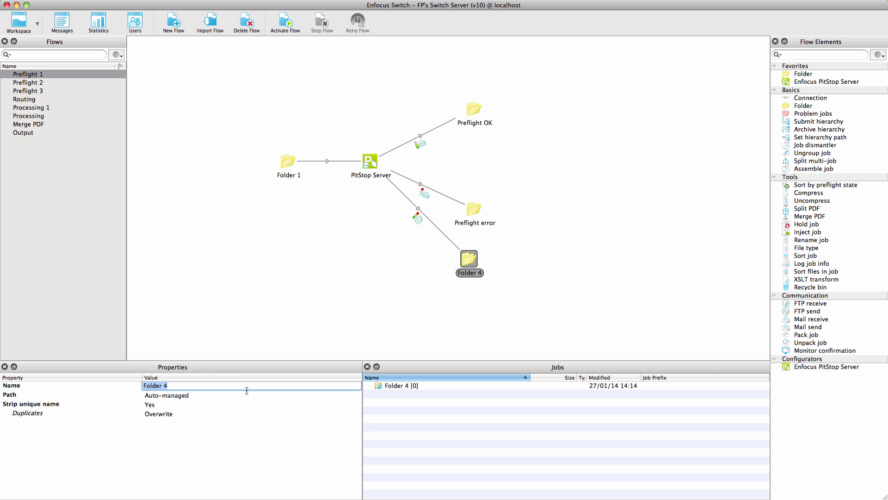
pyautogui.press('BackSpace')
pyautogui.write('Report')
pyautogui.press('Return')
# Step: Limit the Report connection to error logs and place a mail-sending element beside Report
pyautogui.click(439, 230)
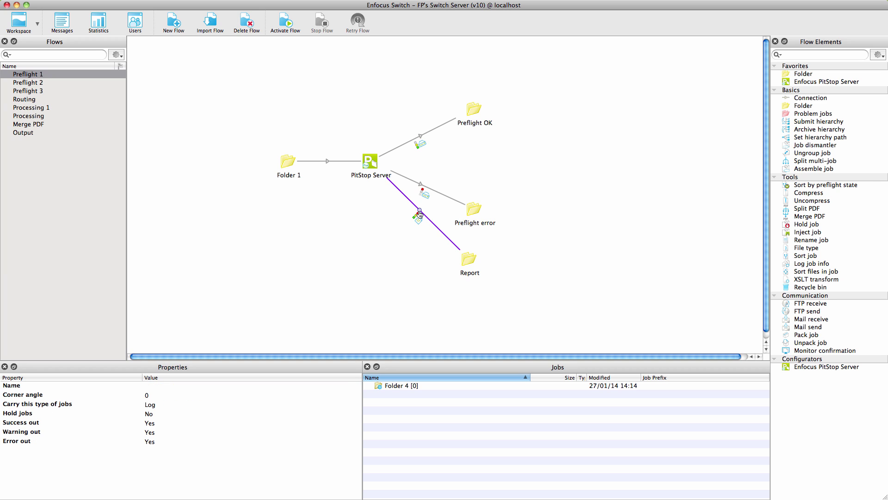
pyautogui.click(153, 422)
pyautogui.click(160, 433)
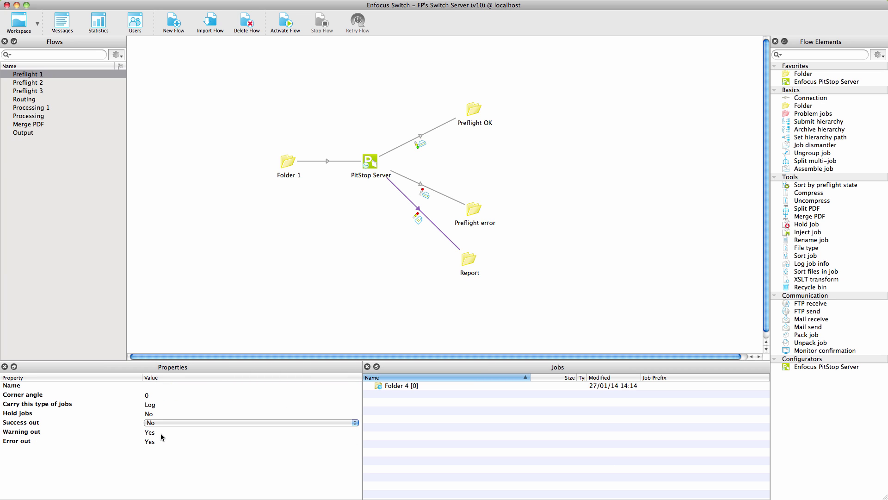
pyautogui.click(156, 443)
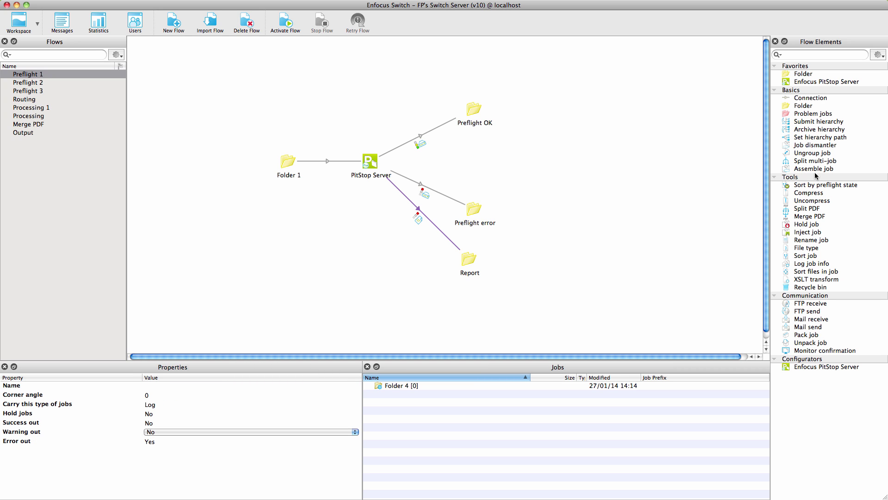
pyautogui.moveTo(807, 325); pyautogui.dragTo(545, 260)
# Step: Connect the Report folder to the mail sender in the Preflight flow
pyautogui.moveTo(468, 259); pyautogui.dragTo(545, 260)
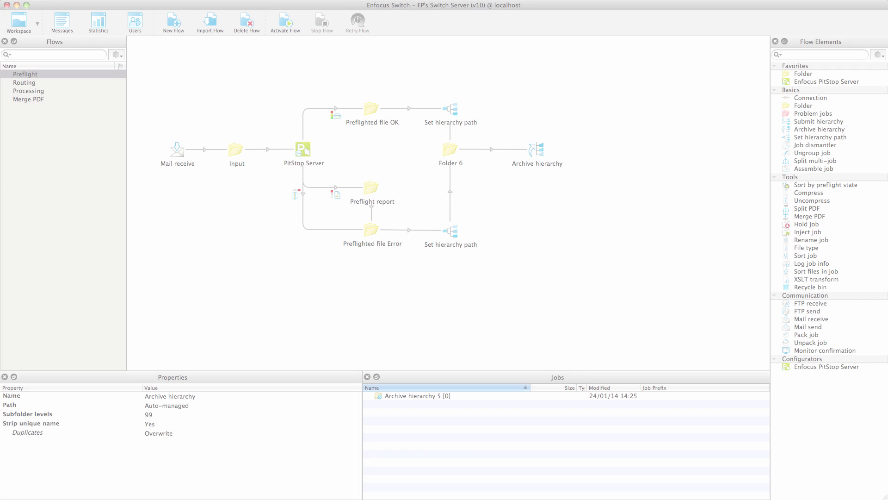
# Step: Set the upper Set hierarchy path's segment 1 to the sender's email domain (after '@')
pyautogui.click(453, 114)
pyautogui.click(157, 414)
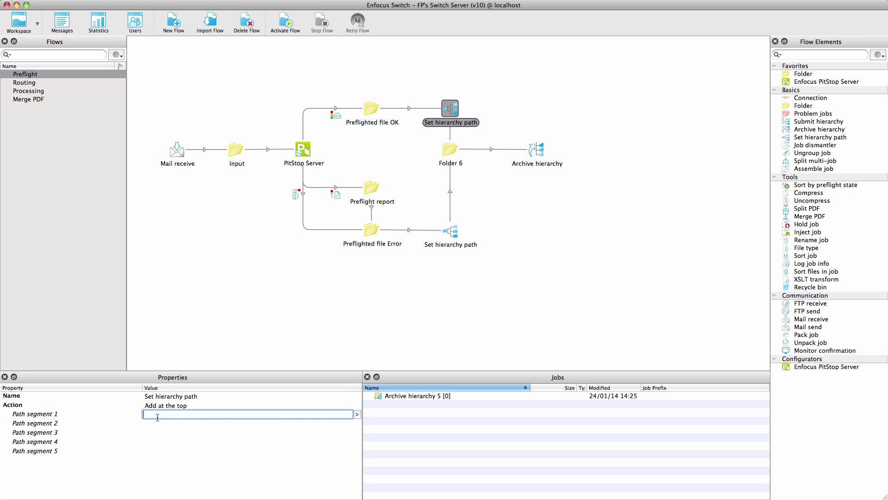
pyautogui.click(357, 415)
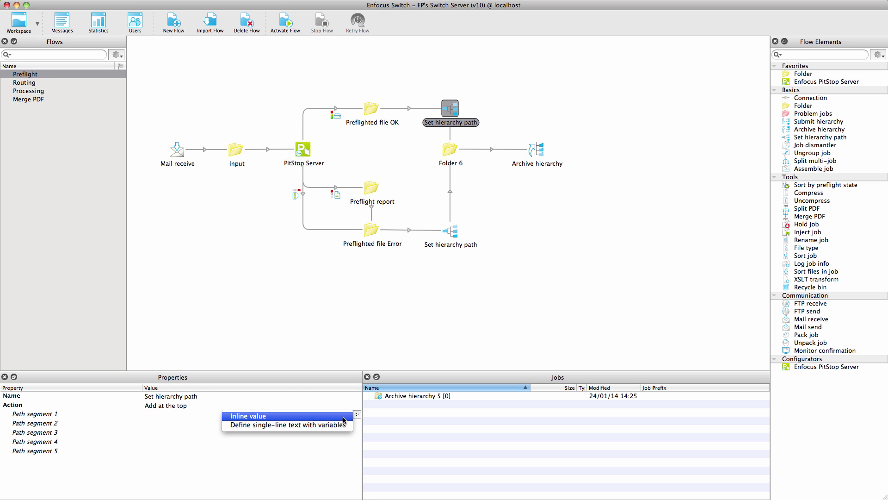
pyautogui.click(269, 425)
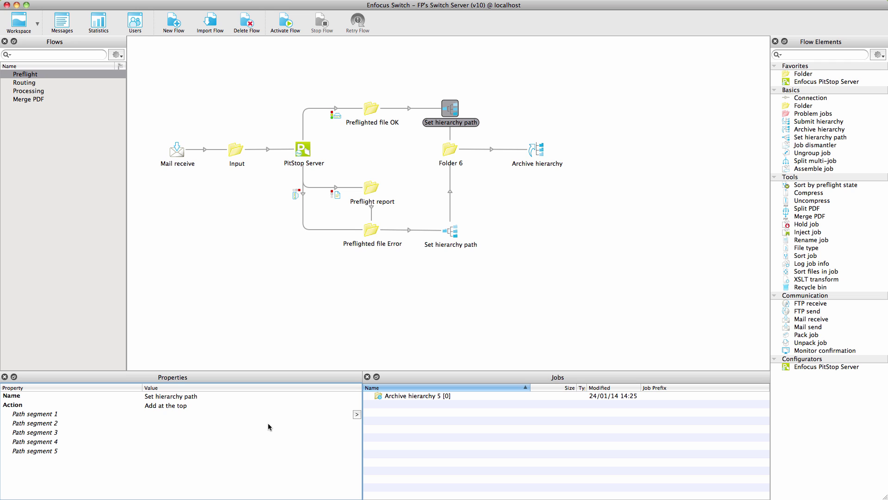
pyautogui.click(591, 214)
pyautogui.write('@')
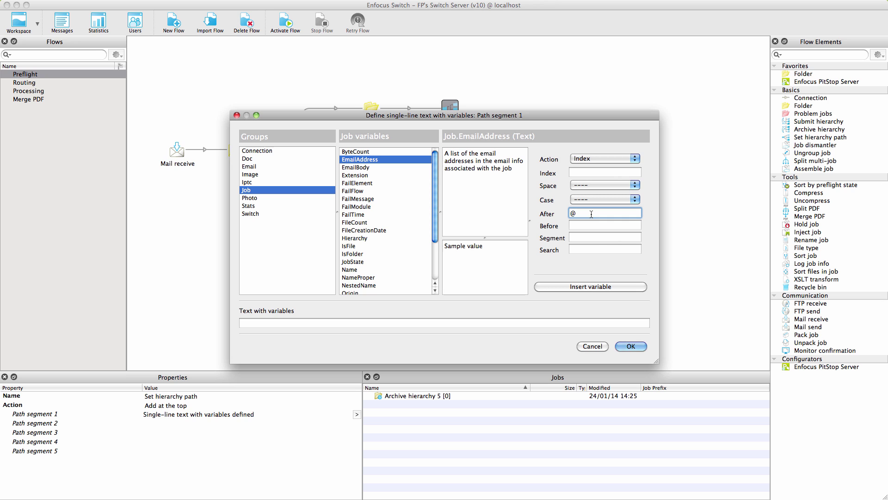
pyautogui.click(596, 287)
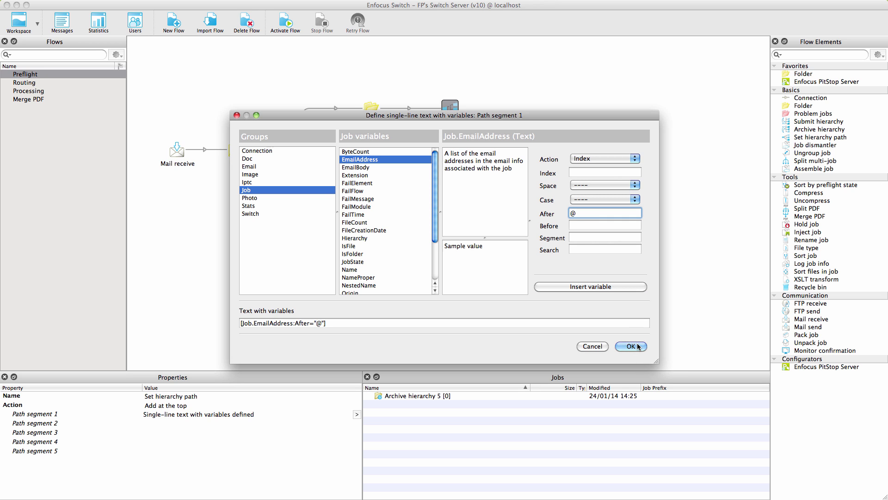
pyautogui.click(630, 346)
# Step: Set Path segment 2 to the date variable formatted yyyyMMdd
pyautogui.click(227, 424)
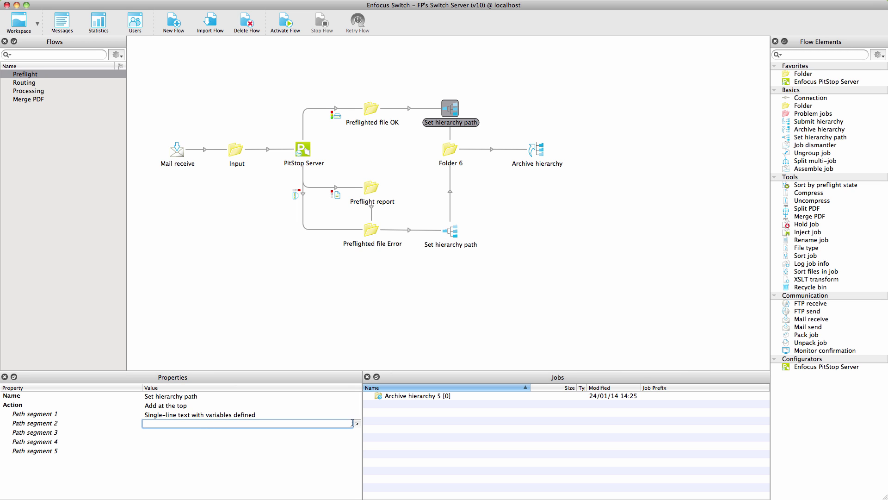
pyautogui.click(357, 423)
pyautogui.click(323, 438)
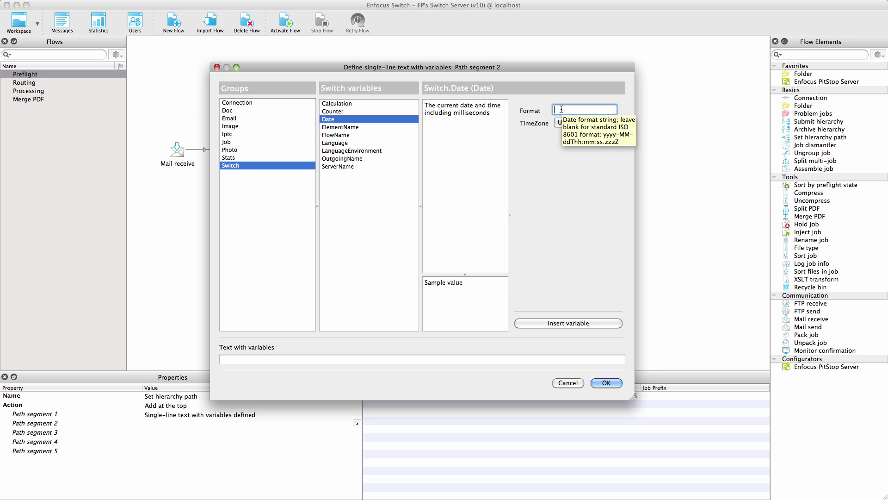
pyautogui.write('yyyy')
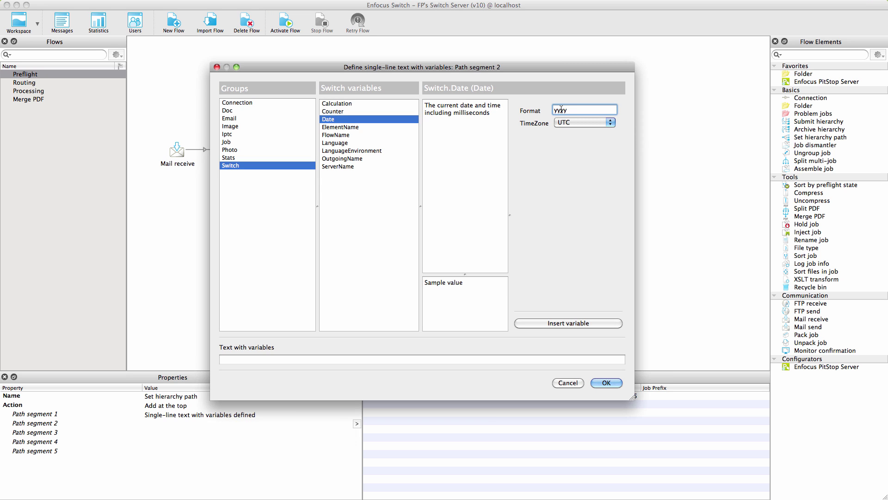
pyautogui.write('MMdd')
pyautogui.click(595, 323)
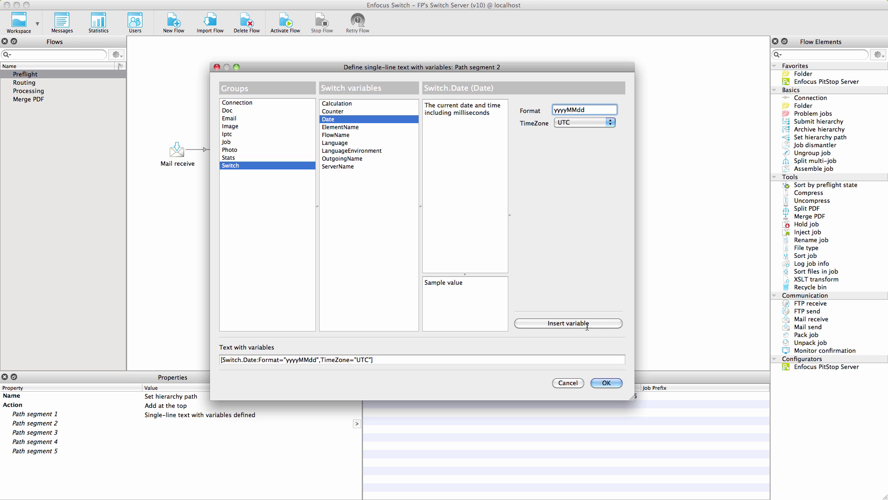
pyautogui.click(607, 382)
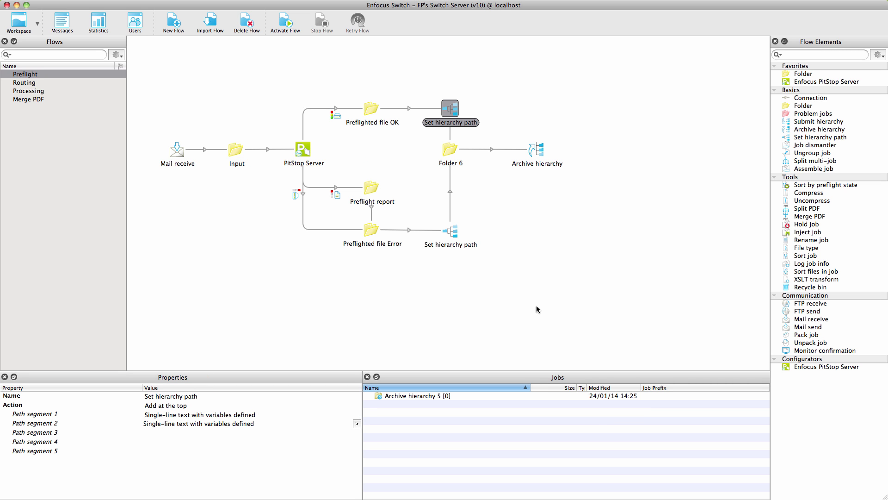
# Step: Make the lower Set hierarchy path add at the top, with Error as segment 1
pyautogui.click(452, 234)
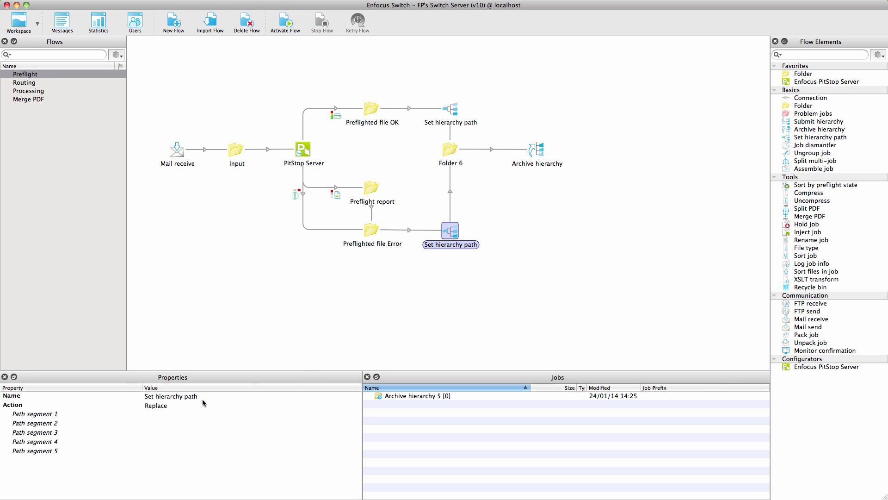
pyautogui.click(174, 406)
pyautogui.click(172, 415)
pyautogui.write('Error')
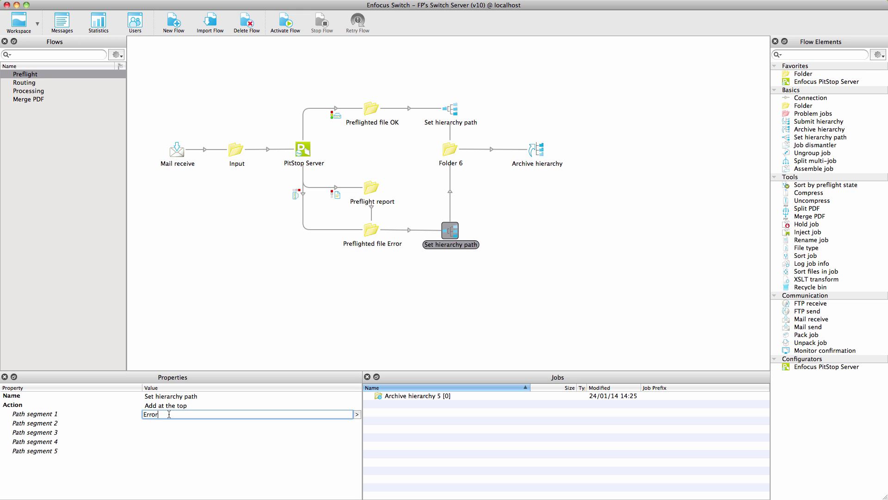
pyautogui.click(160, 424)
# Step: Define path segment 2 as Job.EmailAddress keeping only the text after '@'
pyautogui.click(357, 424)
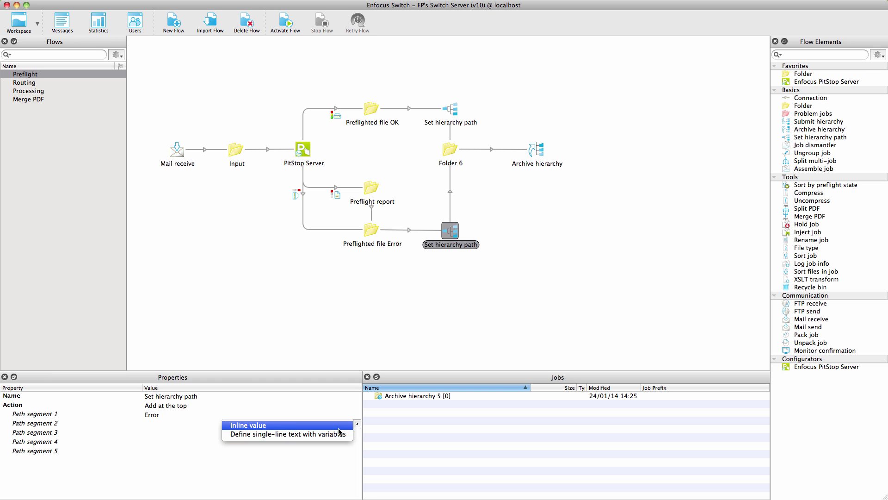
pyautogui.click(319, 433)
pyautogui.click(277, 203)
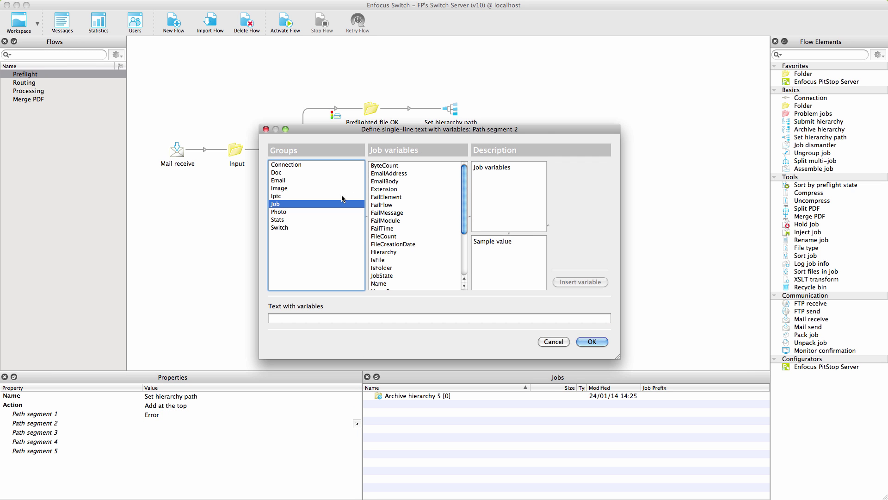
pyautogui.click(390, 173)
pyautogui.click(556, 227)
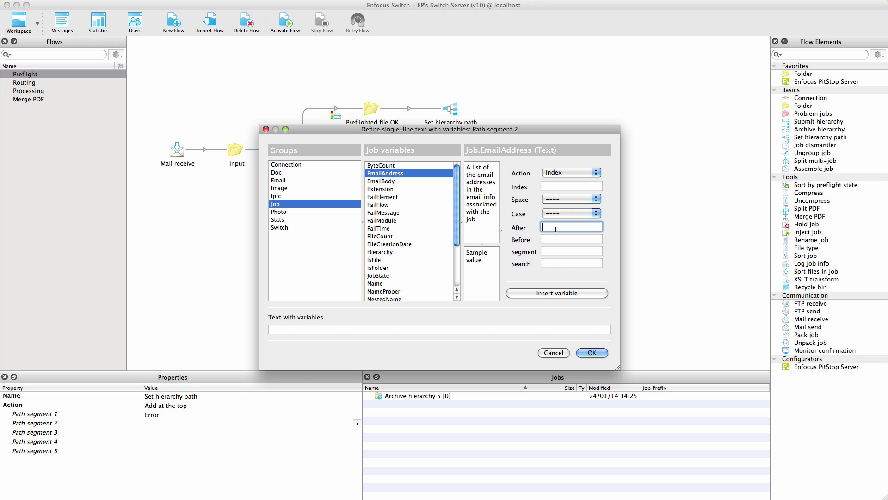
pyautogui.write('@')
pyautogui.click(572, 294)
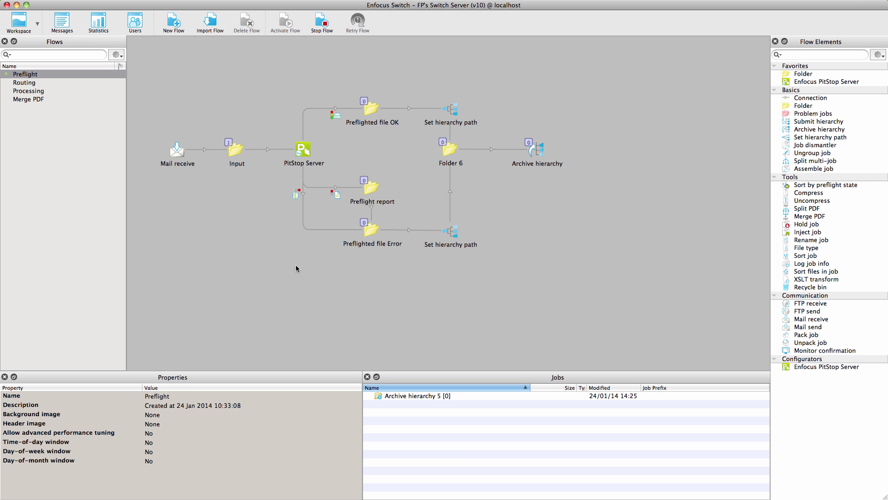
# Step: Inspect the jobs in the Input folder and in the Archive hierarchy element
pyautogui.click(234, 155)
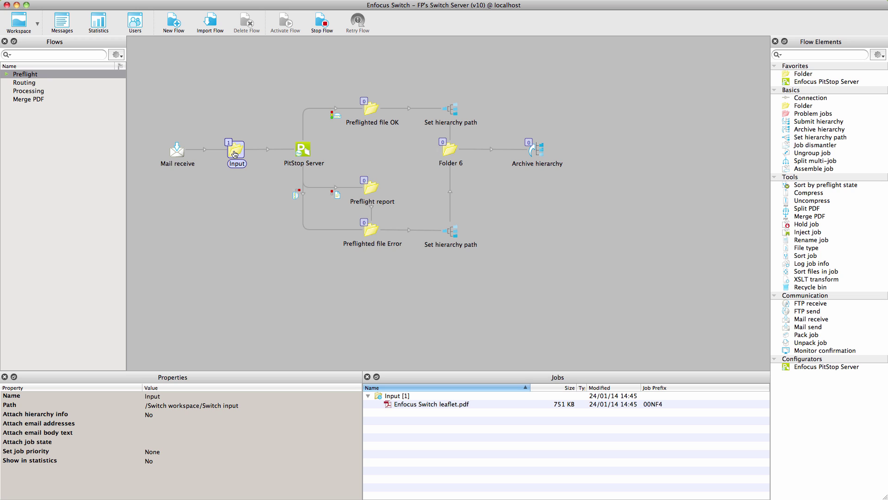
pyautogui.click(536, 159)
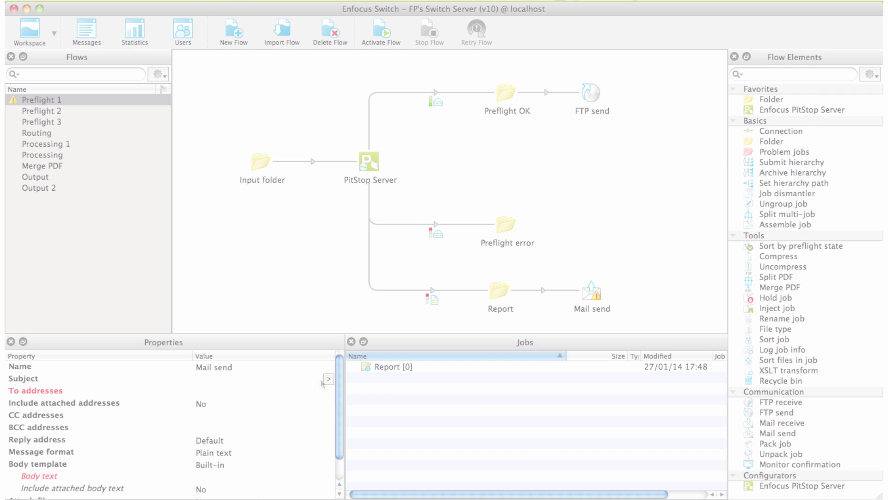
# Step: Set Mail send's To addresses to the Job.EmailAddress variable as multi-line text
pyautogui.click(328, 390)
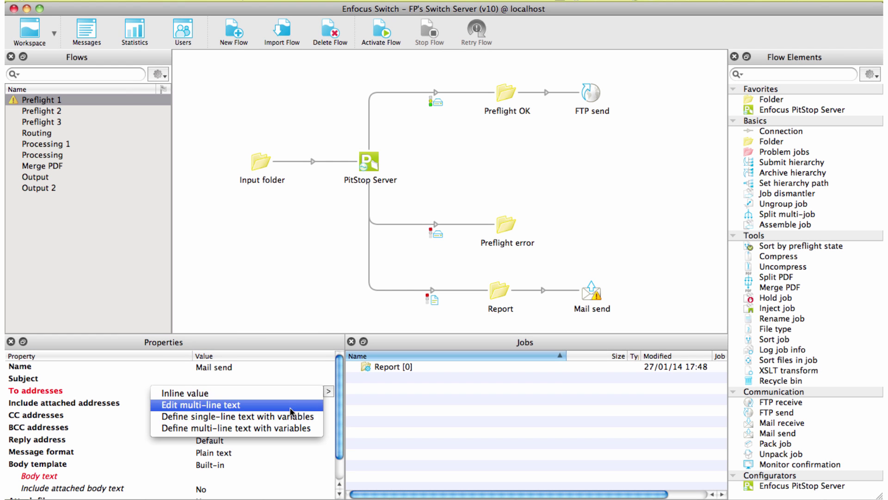
pyautogui.click(208, 427)
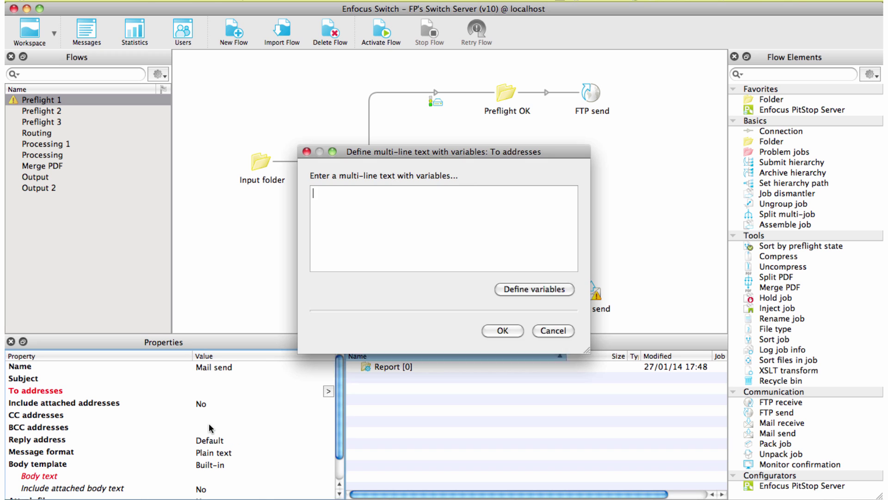
pyautogui.click(539, 288)
pyautogui.click(212, 123)
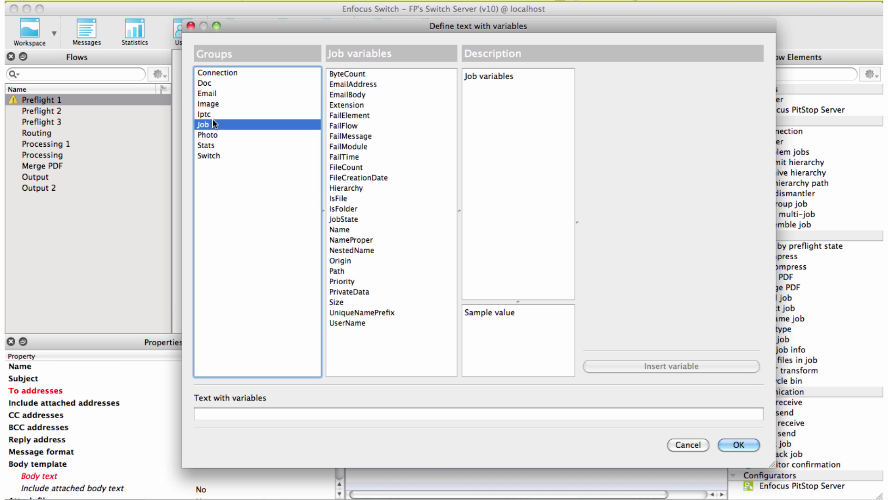
pyautogui.click(345, 83)
pyautogui.click(652, 368)
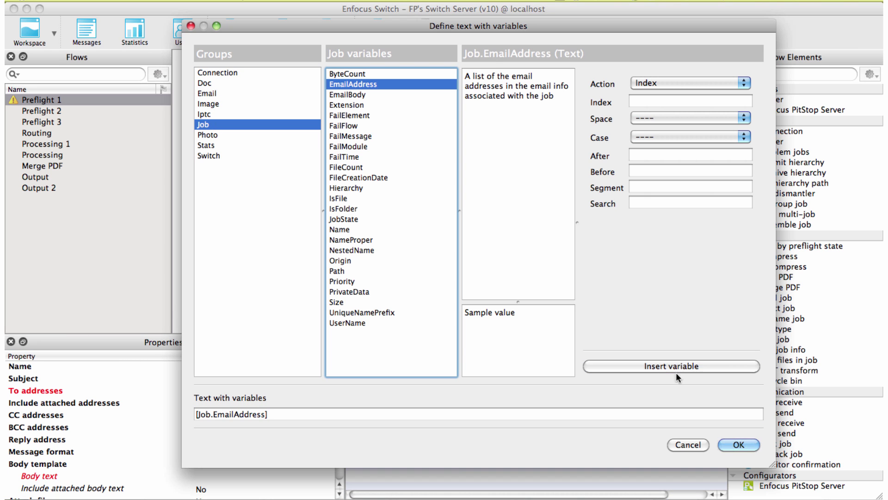
pyautogui.click(752, 446)
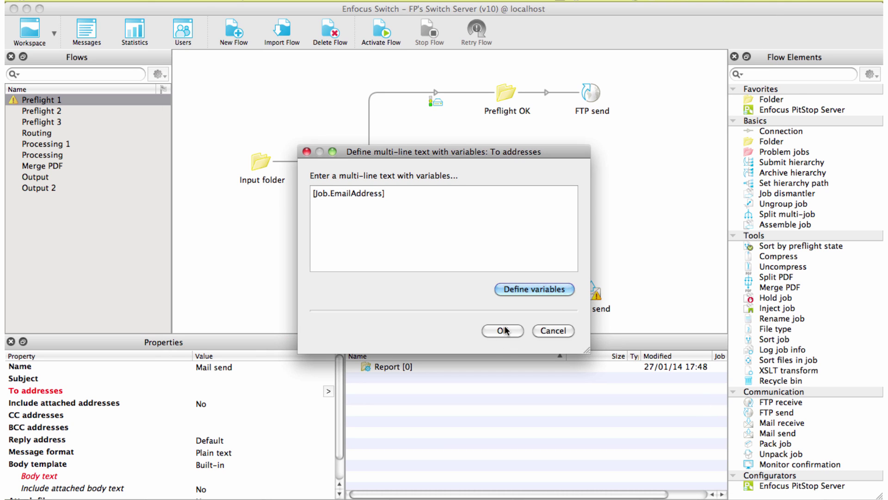
pyautogui.press('Return')
pyautogui.write('P')
pyautogui.press('BackSpace')
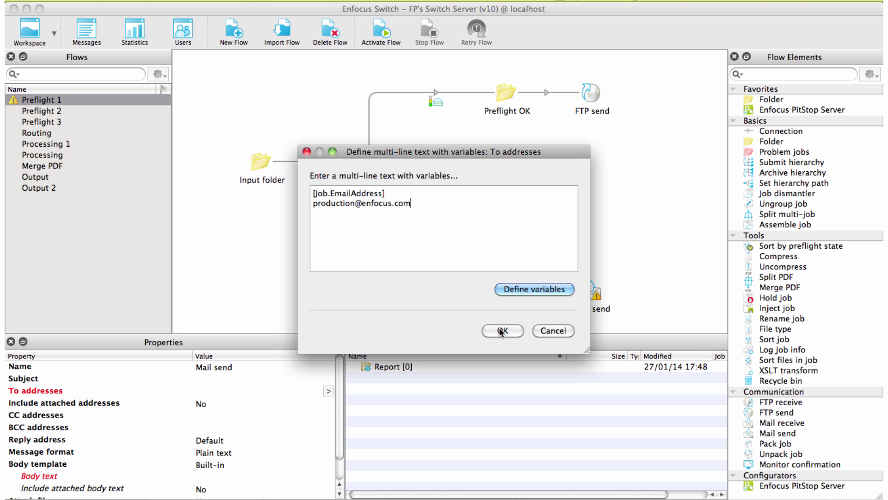
pyautogui.click(499, 328)
# Step: Define the FTP send directory as single-line text using the Switch Date variable
pyautogui.click(231, 448)
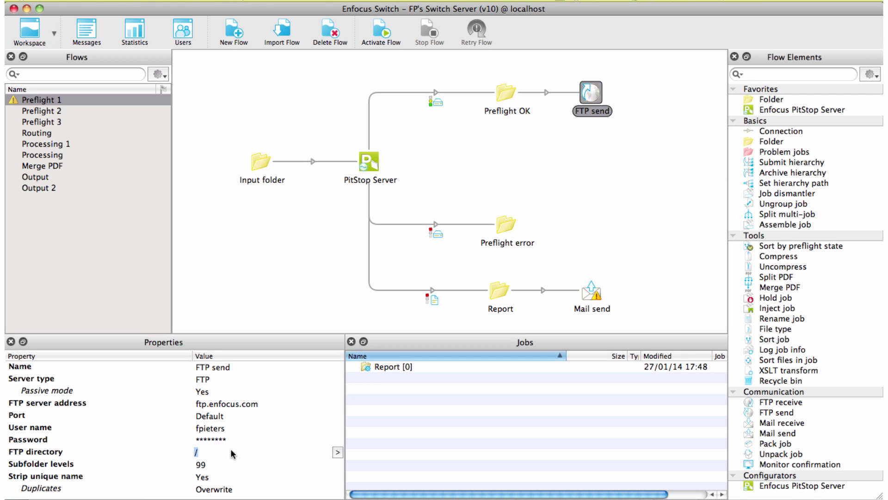
pyautogui.click(337, 451)
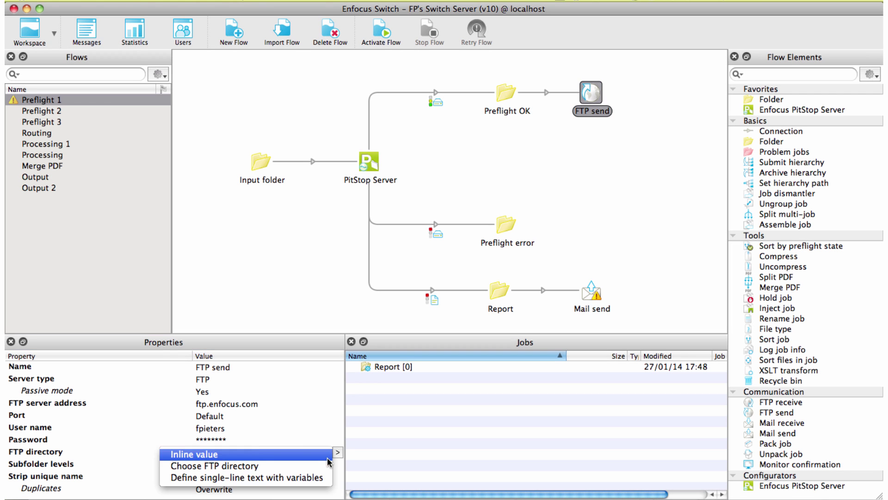
pyautogui.click(285, 477)
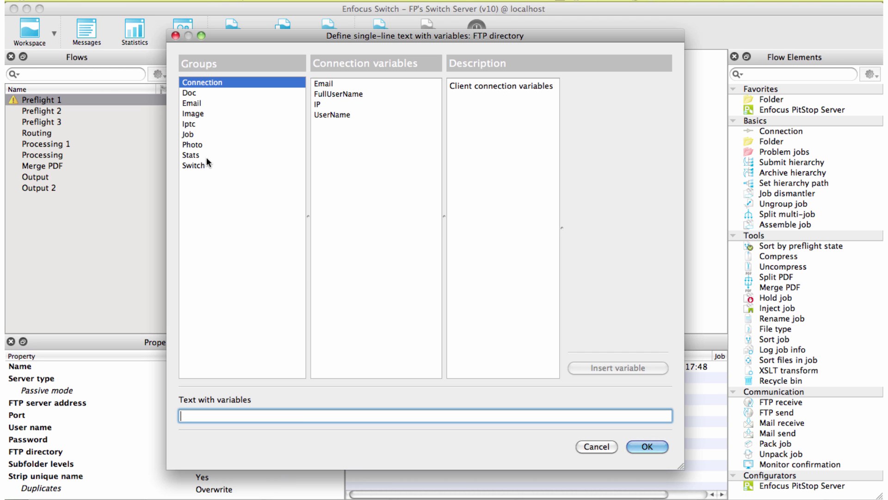
pyautogui.click(195, 165)
pyautogui.click(330, 101)
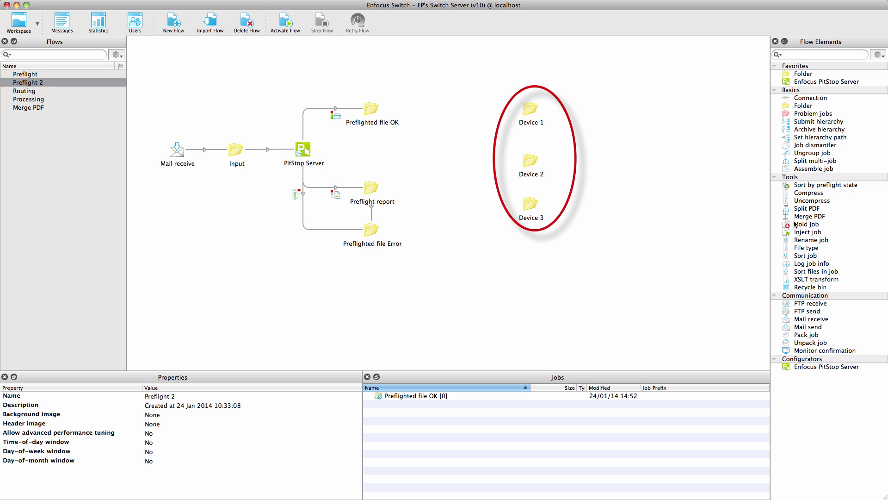
# Step: Add a Hold job after Preflighted file OK, connected to Device 1, 2 and 3
pyautogui.moveTo(794, 223); pyautogui.dragTo(440, 111)
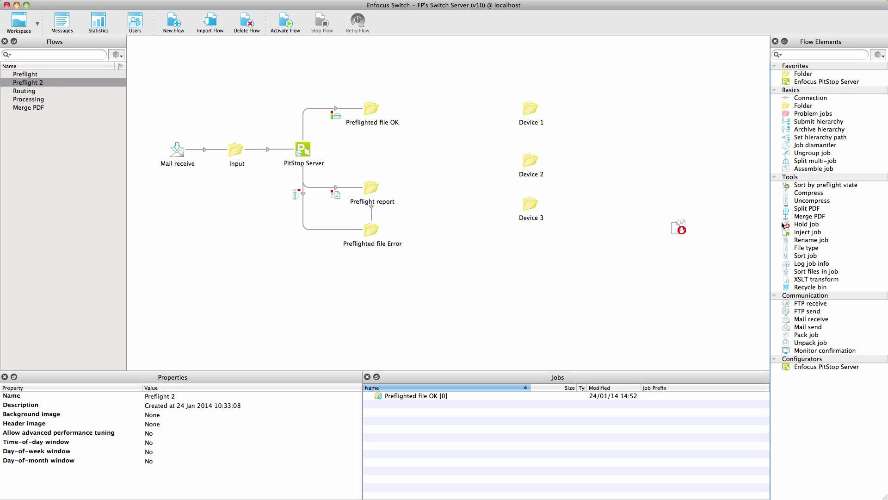
pyautogui.moveTo(372, 108); pyautogui.dragTo(535, 112)
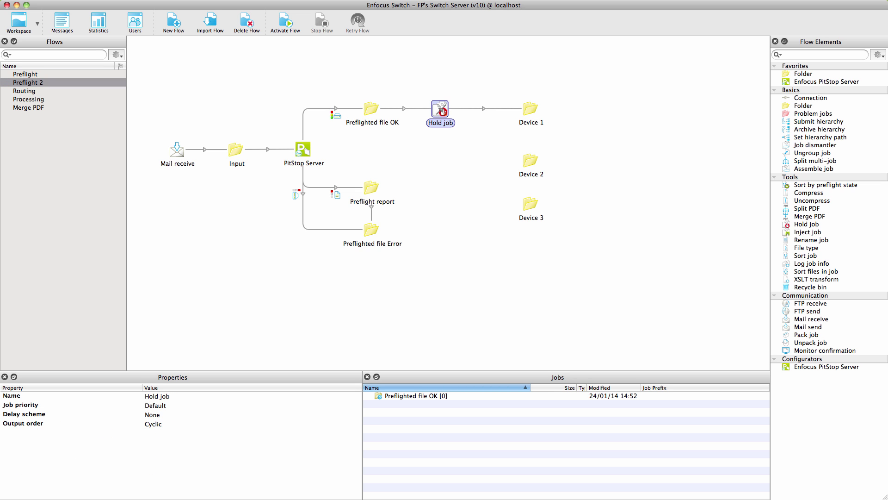
pyautogui.moveTo(440, 110)
pyautogui.mouseDown()
pyautogui.moveTo(530, 160)
pyautogui.moveTo(530, 203)
pyautogui.mouseUp()
# Step: Route the Device 3 and Device 2 connections 'Vertical, then horizontal'
pyautogui.rightClick(507, 185)
pyautogui.click(527, 195)
pyautogui.rightClick(506, 151)
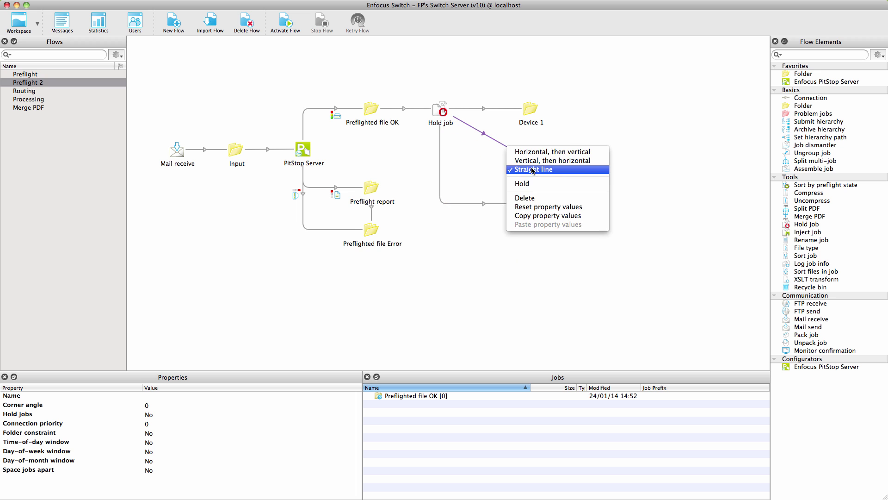
pyautogui.click(527, 161)
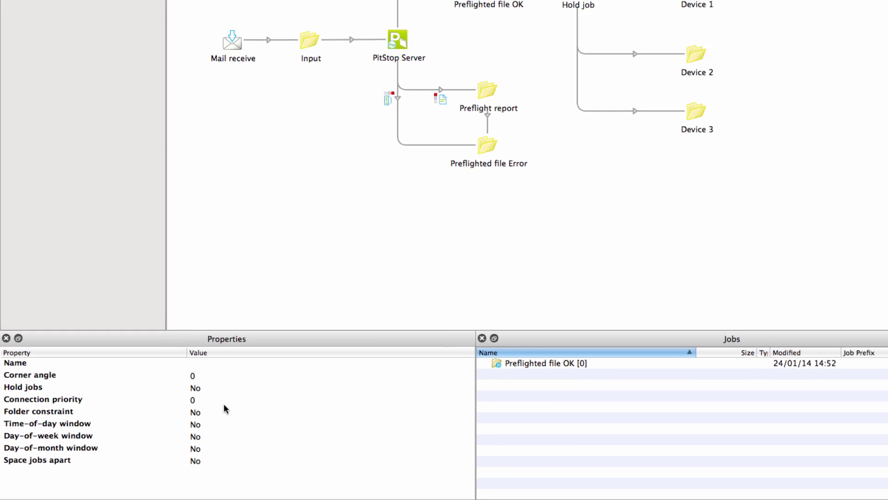
# Step: Turn on the folder constraint with maximum 2 files and enable the time-of-day window
pyautogui.click(154, 432)
pyautogui.click(232, 399)
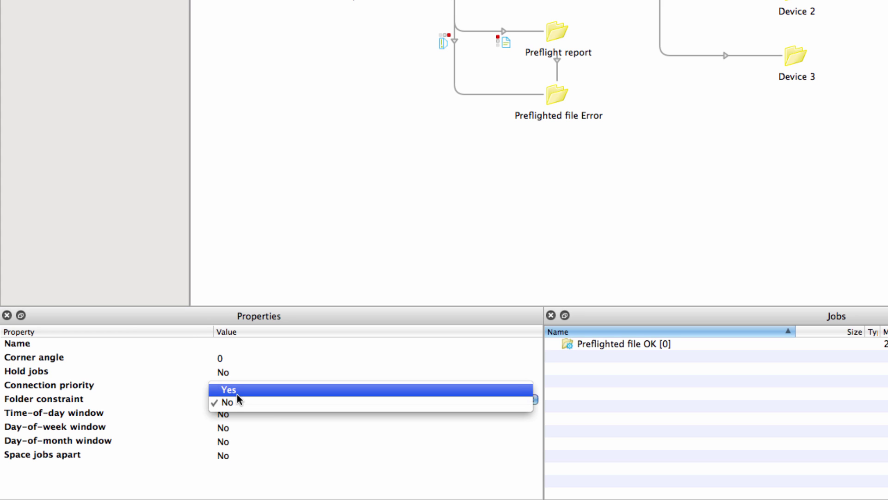
pyautogui.click(237, 393)
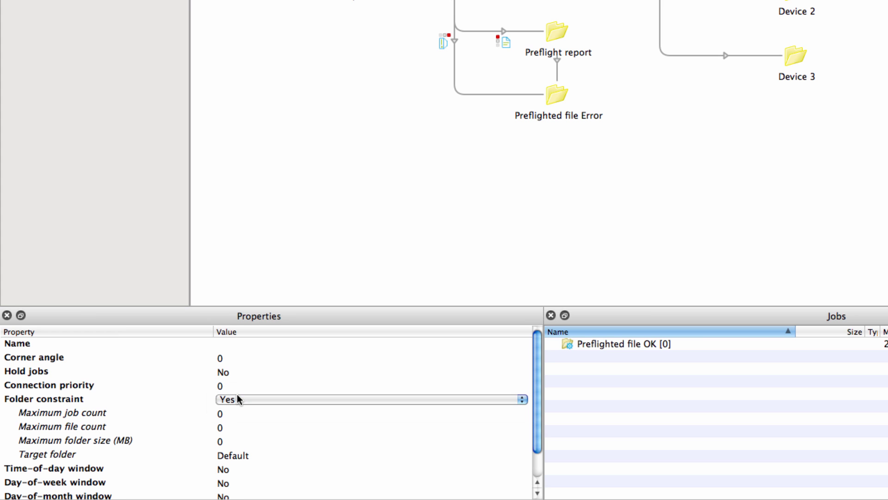
pyautogui.click(234, 426)
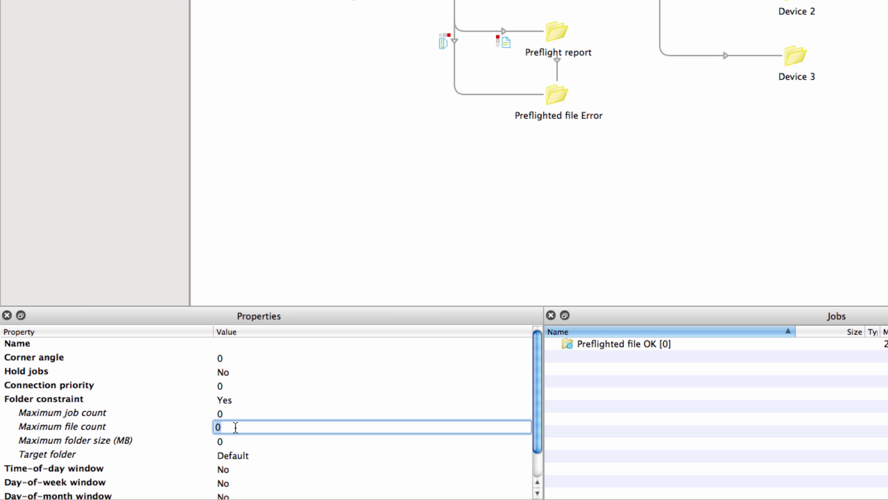
pyautogui.write('2')
pyautogui.press('Return')
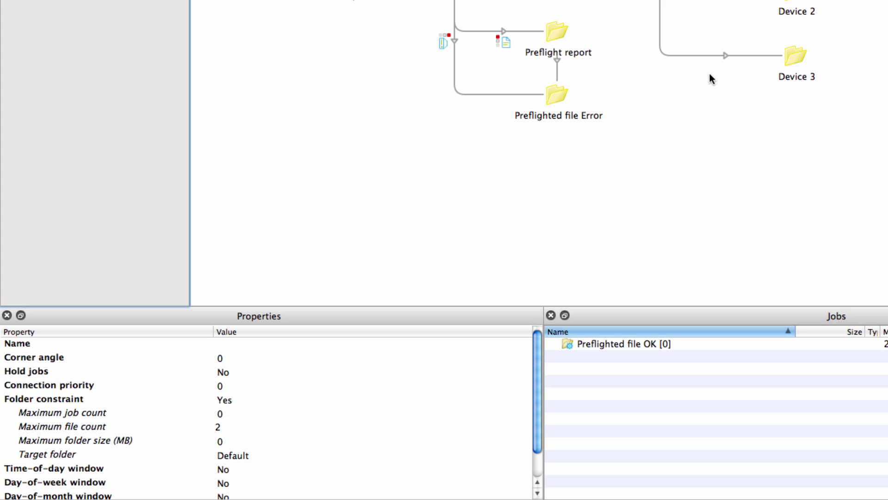
pyautogui.click(232, 414)
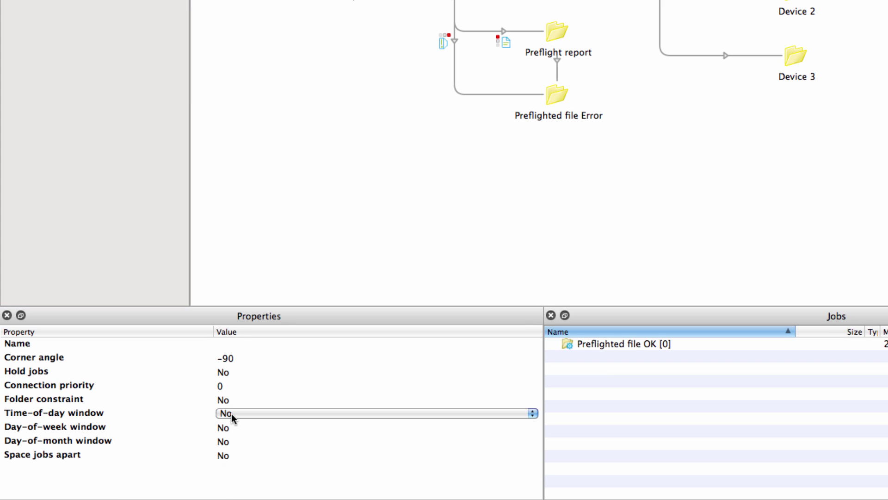
pyautogui.click(228, 405)
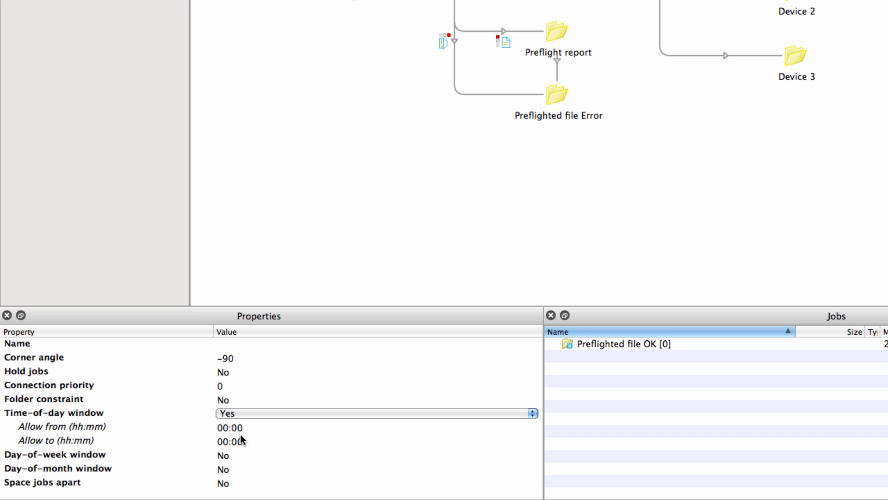